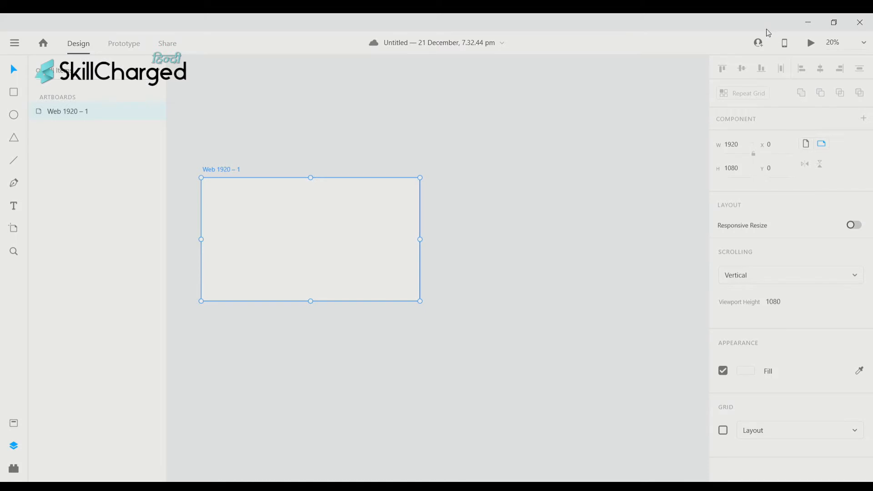
# Hide the layers list beside the canvas.
pyautogui.hotkey('ctrl', 'y')
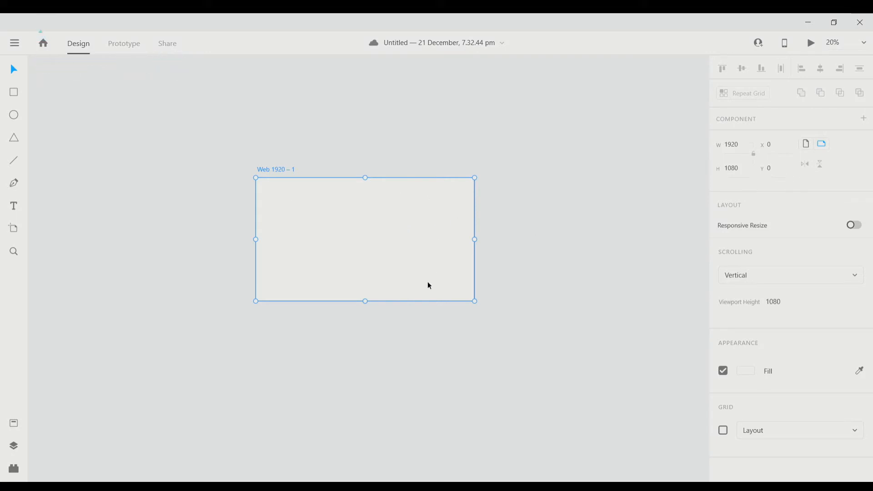
pyautogui.hscroll(2, 297, 252)
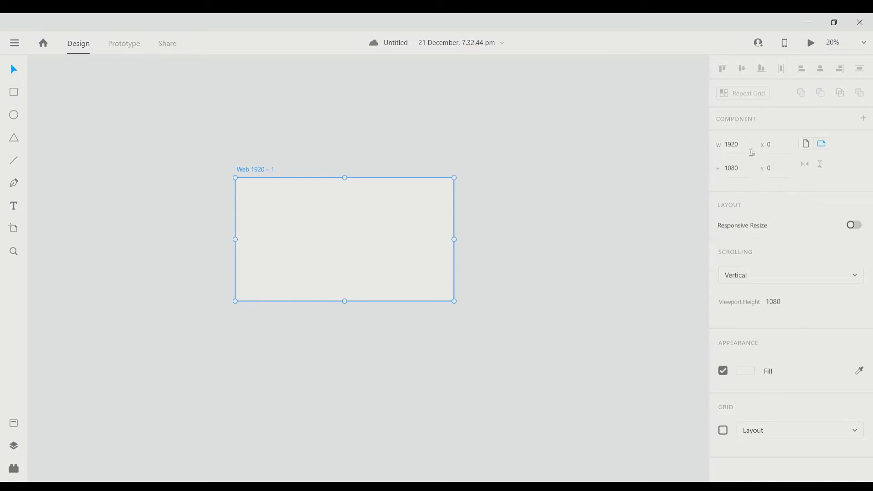
# Switch the Web 1920 artboard to portrait orientation and back to landscape.
pyautogui.click(808, 148)
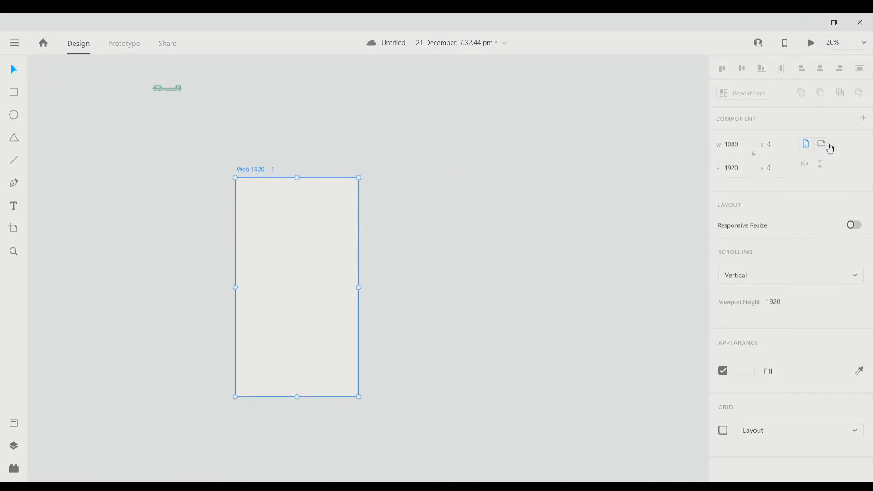
pyautogui.click(827, 145)
pyautogui.hscroll(5, 480, 221)
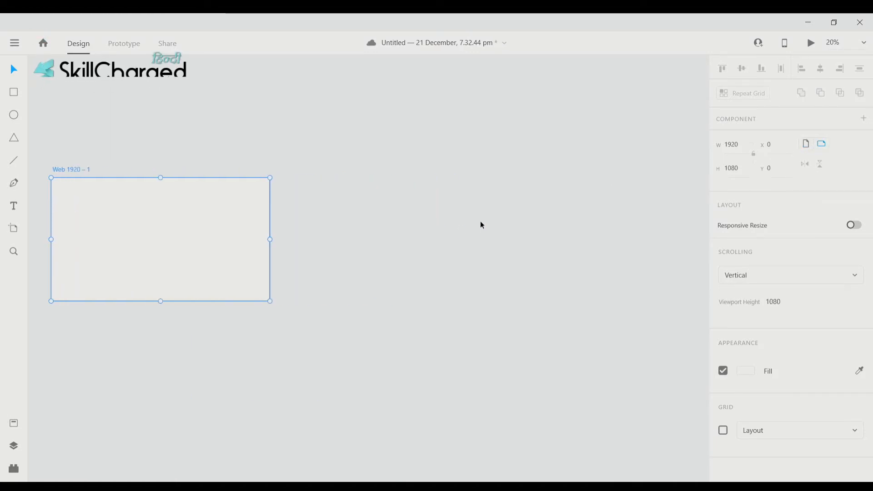
# Add an artboard beside the Web 1920 one using the iPhone X, XS, 11 Pro preset (375 x 812).
pyautogui.hscroll(-5, 463, 225)
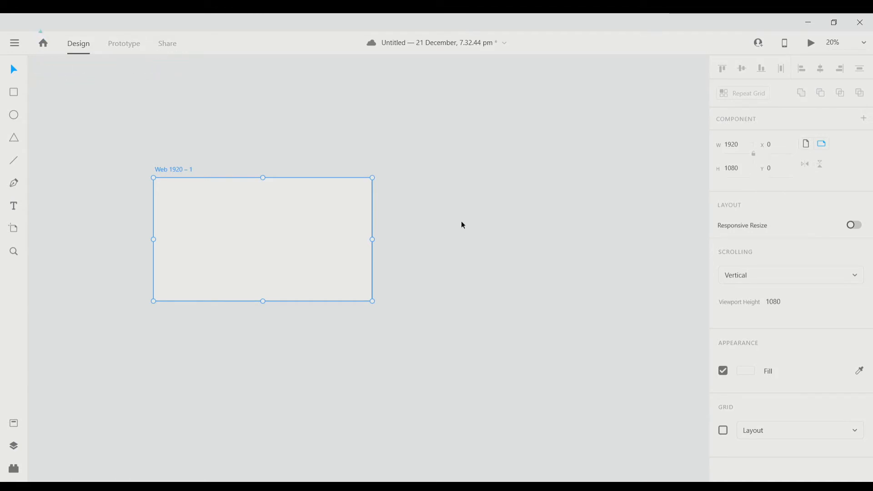
pyautogui.scroll(1, 495, 228)
pyautogui.hscroll(1, 497, 229)
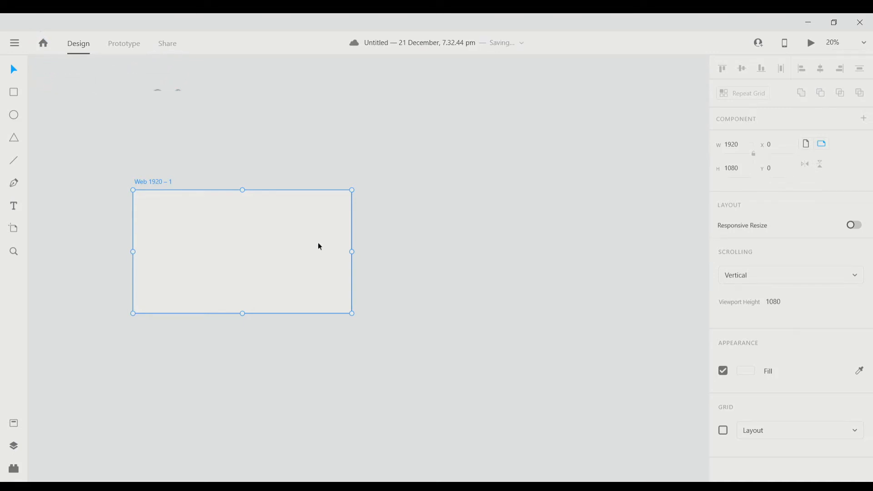
pyautogui.click(13, 231)
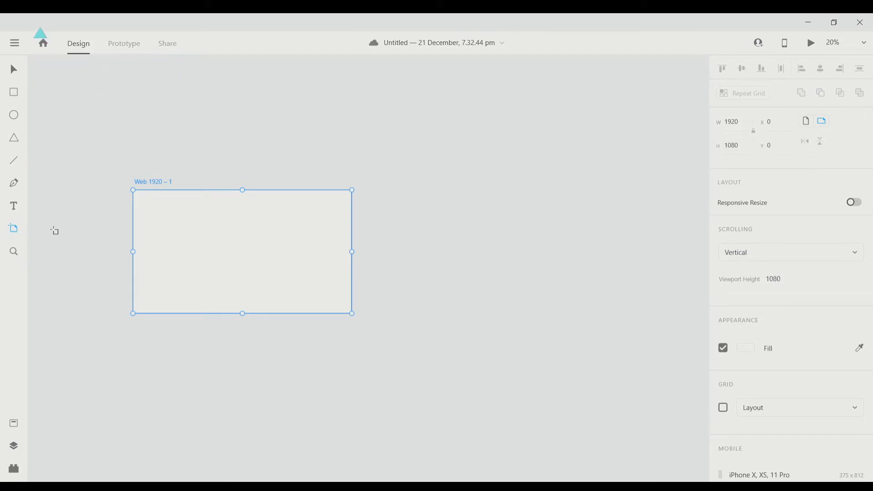
pyautogui.hscroll(-1, 416, 231)
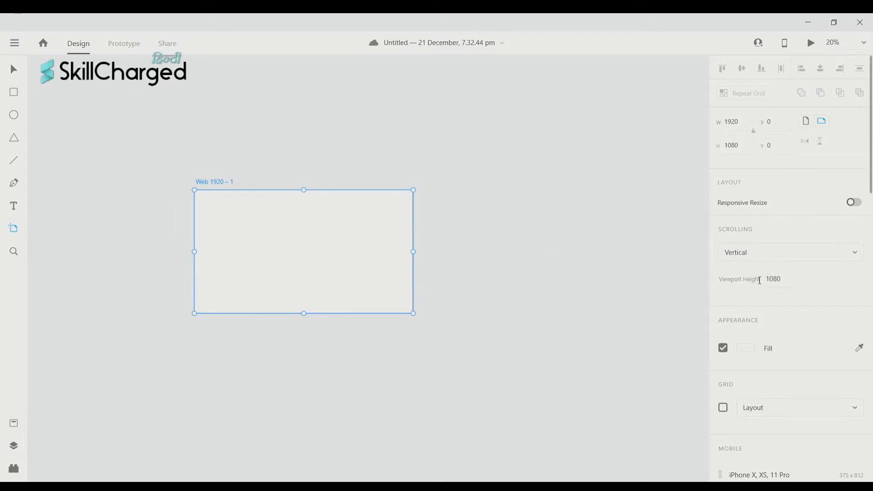
pyautogui.scroll(-5, 763, 279)
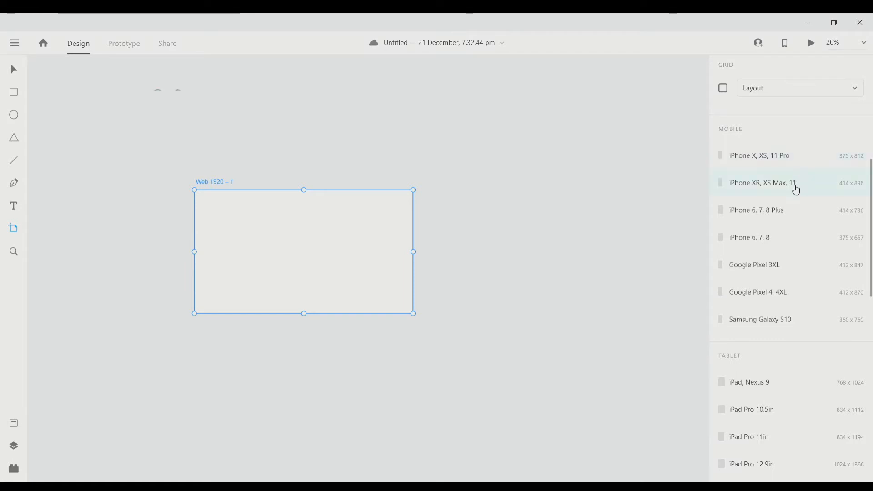
pyautogui.scroll(-7, 756, 363)
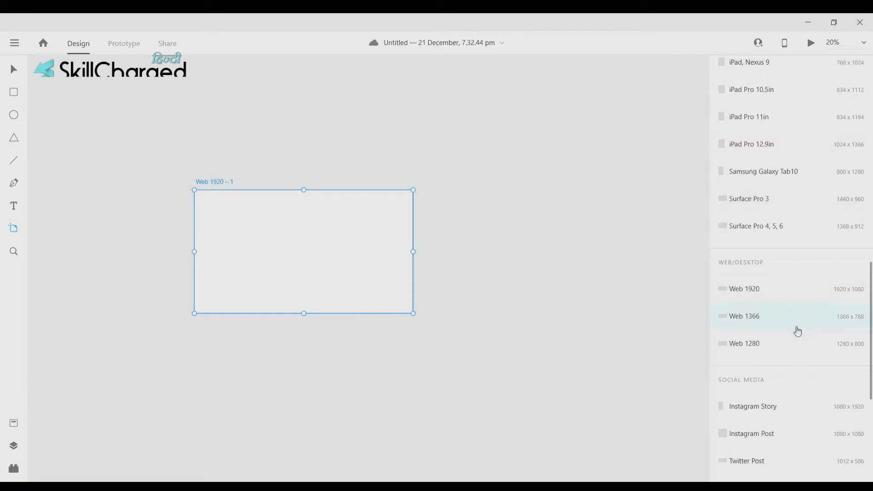
pyautogui.scroll(10, 798, 329)
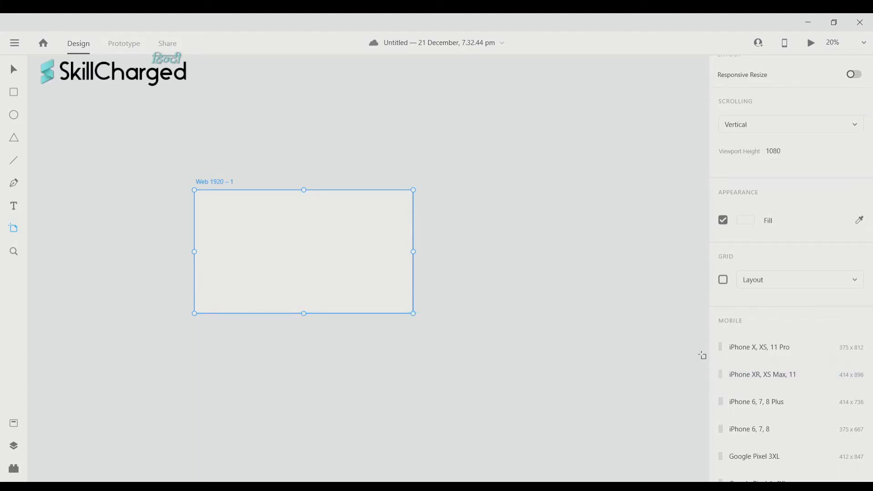
pyautogui.click(778, 360)
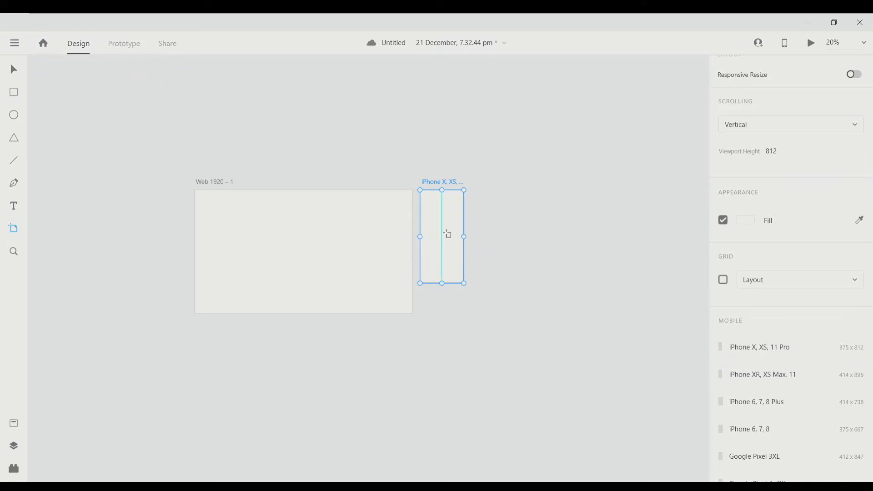
pyautogui.scroll(1, 448, 235)
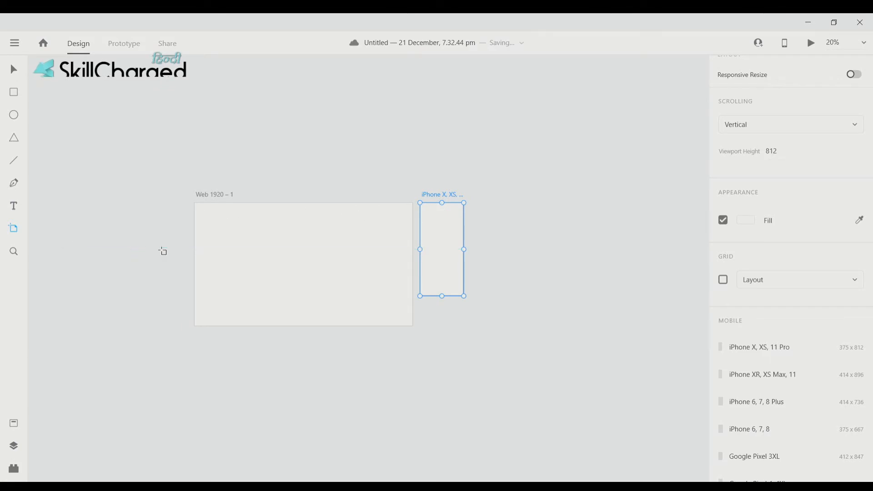
# Set the iPhone artboard's width to 500.
pyautogui.moveTo(506, 302); pyautogui.dragTo(545, 278)
pyautogui.hscroll(-5, 545, 278)
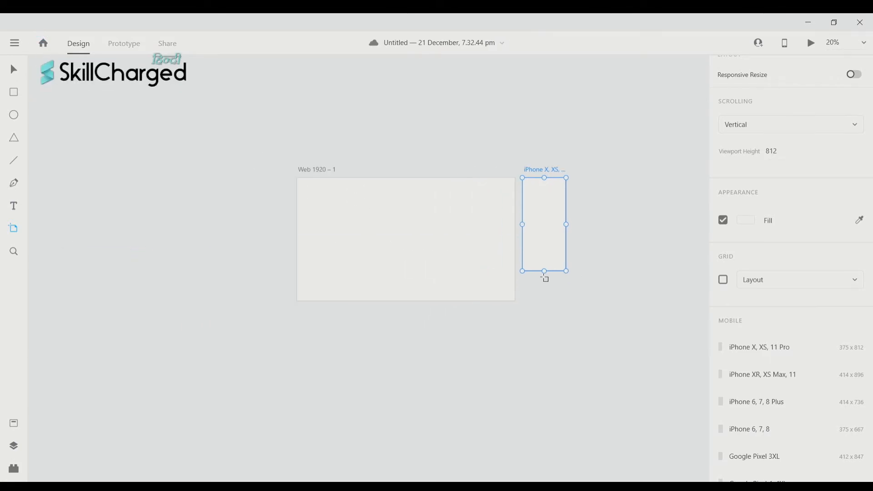
pyautogui.hscroll(6, 545, 278)
pyautogui.scroll(3, 806, 324)
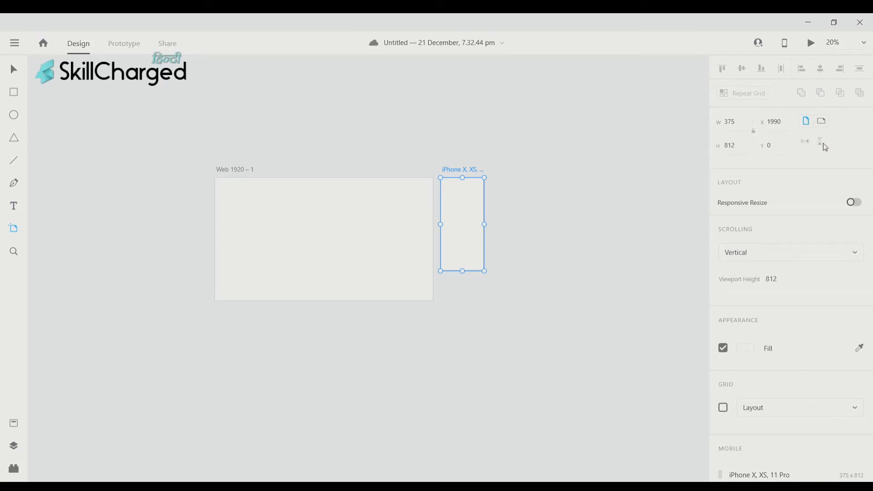
pyautogui.click(742, 126)
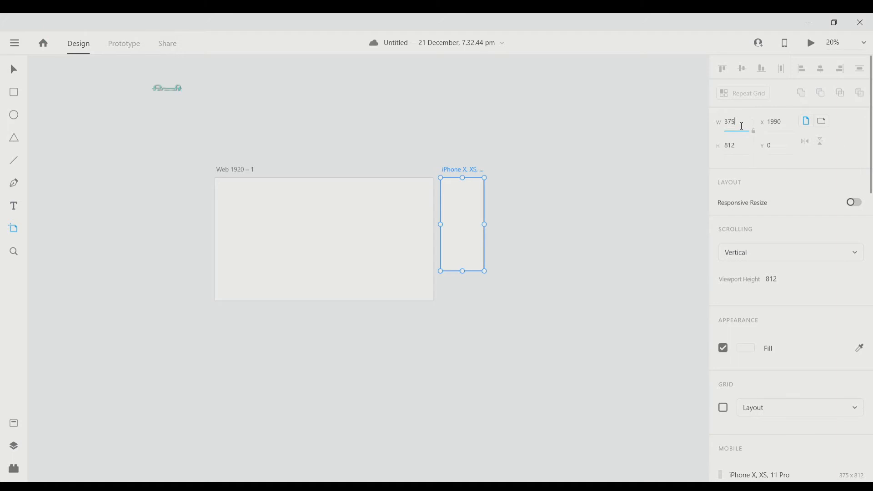
pyautogui.doubleClick(741, 126)
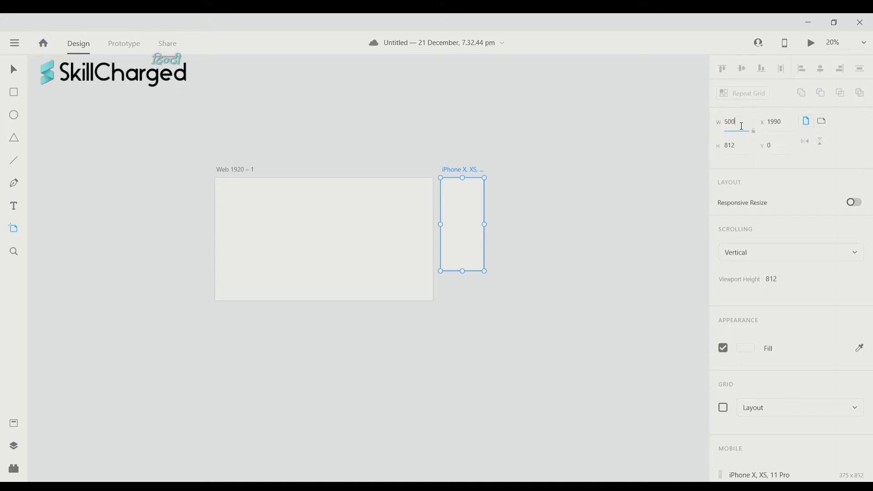
pyautogui.press('Return')
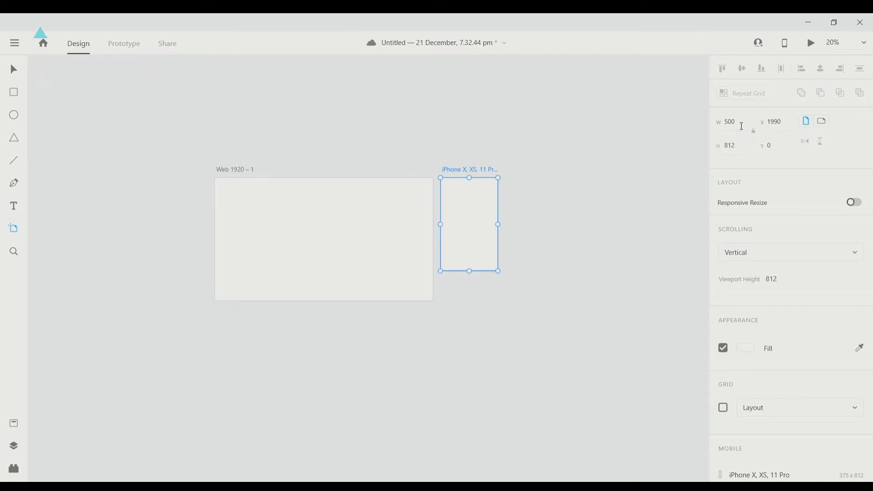
# Set the iPhone artboard's width to 1000.
pyautogui.click(743, 125)
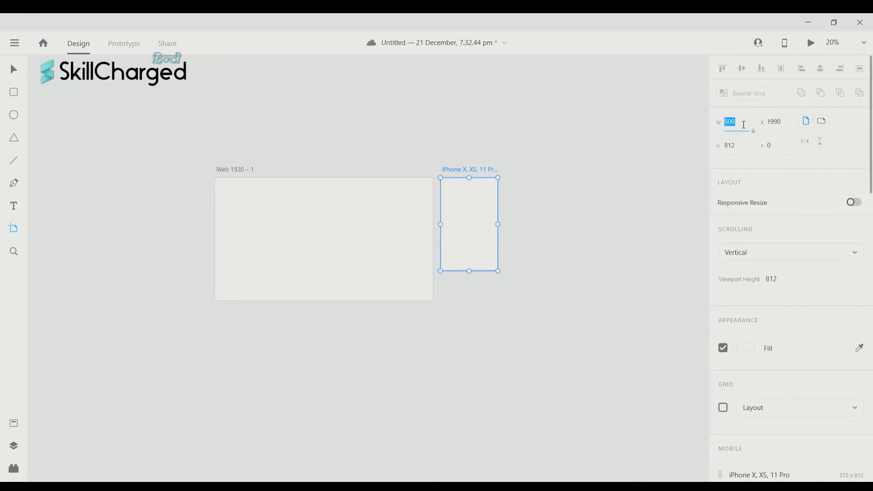
pyautogui.write('1000')
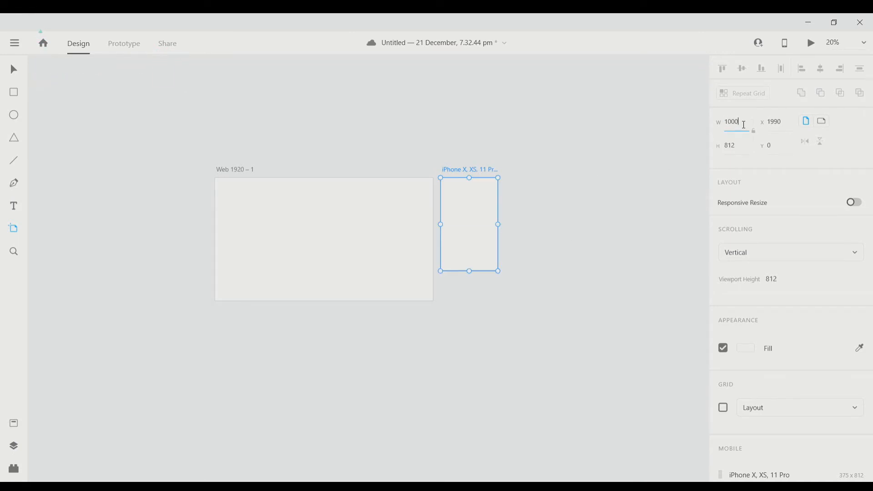
pyautogui.press('Return')
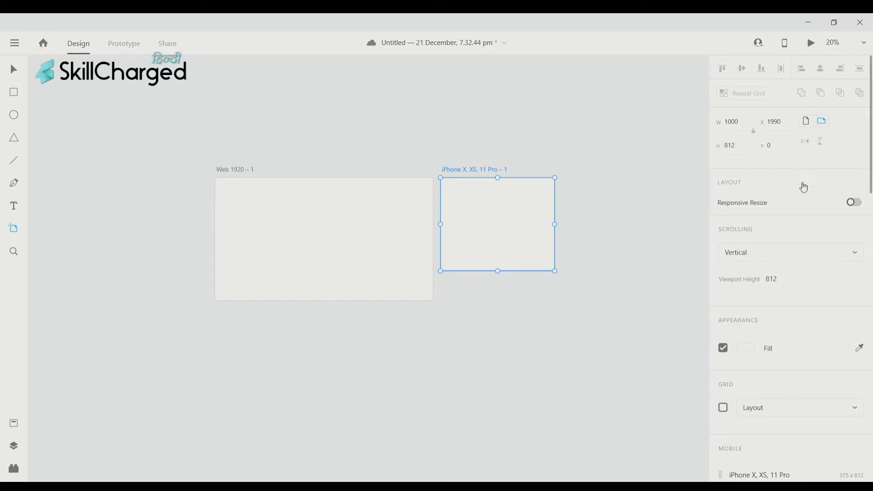
pyautogui.scroll(-3, 809, 306)
pyautogui.scroll(-10, 810, 306)
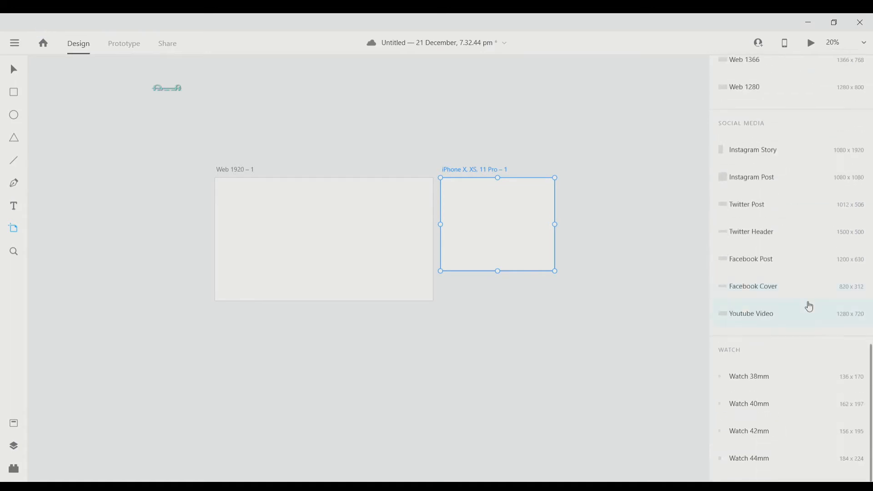
pyautogui.scroll(8, 809, 306)
pyautogui.scroll(5, 809, 306)
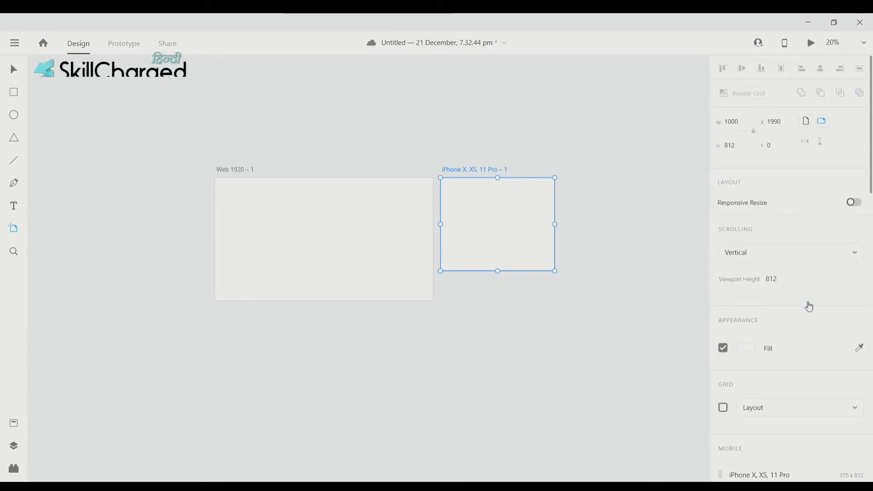
pyautogui.scroll(-1, 68, 229)
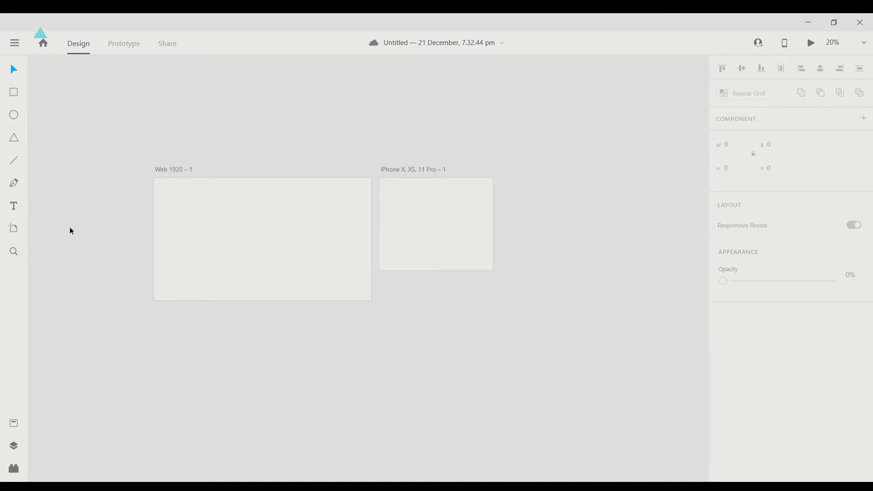
# Add another iPhone X, XS, 11 Pro artboard, 375 x 812, to the right of the widened iPhone artboard.
pyautogui.press('a')
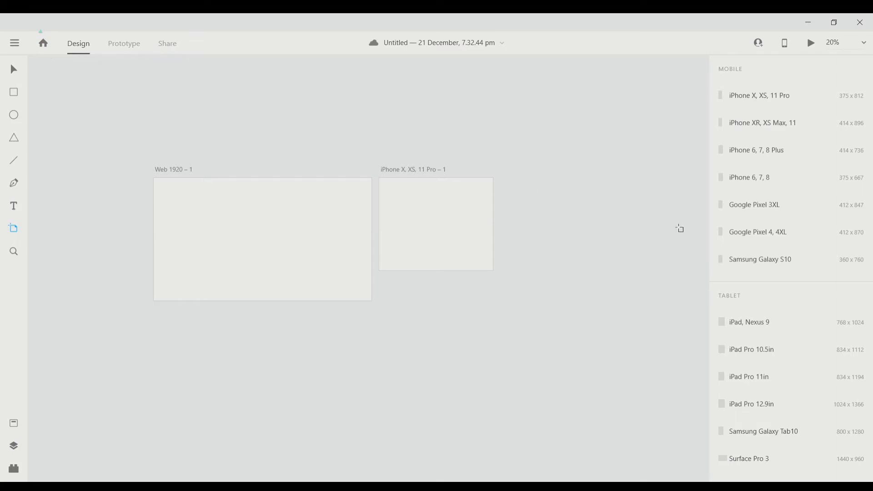
pyautogui.click(545, 186)
pyautogui.scroll(1, 543, 194)
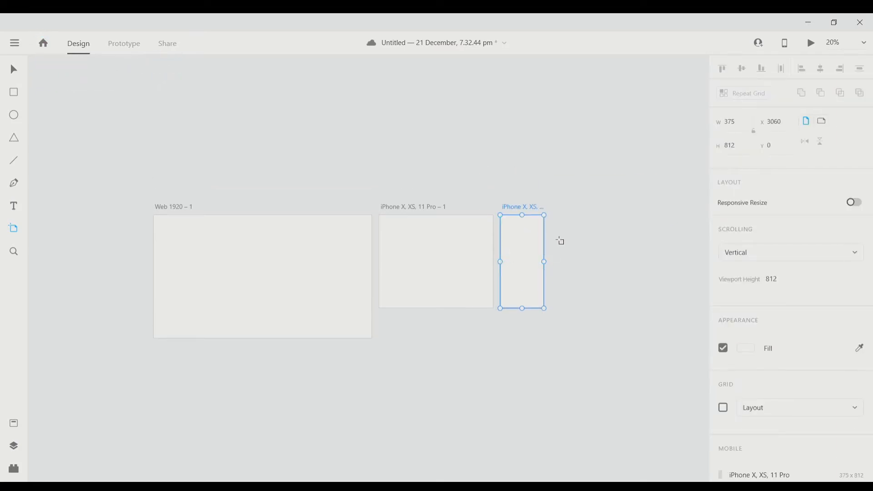
pyautogui.scroll(1, 555, 327)
pyautogui.hscroll(-3, 565, 236)
pyautogui.scroll(-1, 566, 236)
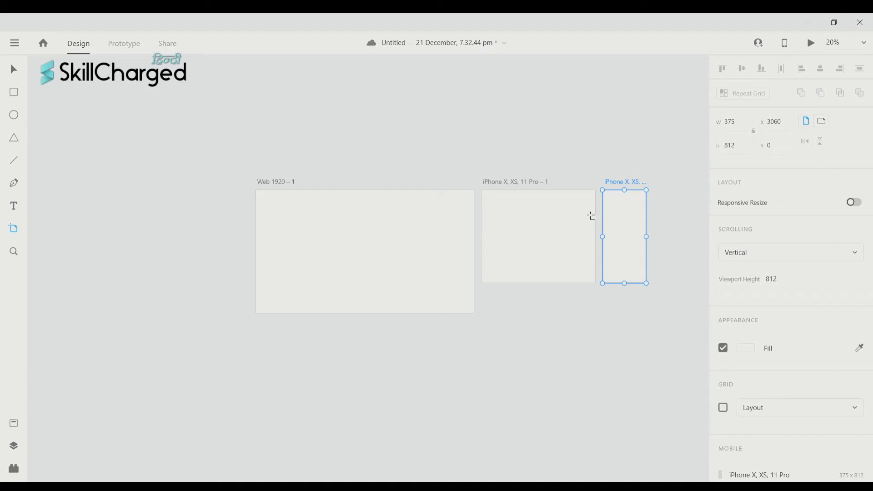
# Duplicate the 375 x 812 iPhone artboard.
pyautogui.hscroll(3, 536, 314)
pyautogui.hotkey('ctrl', 'd')
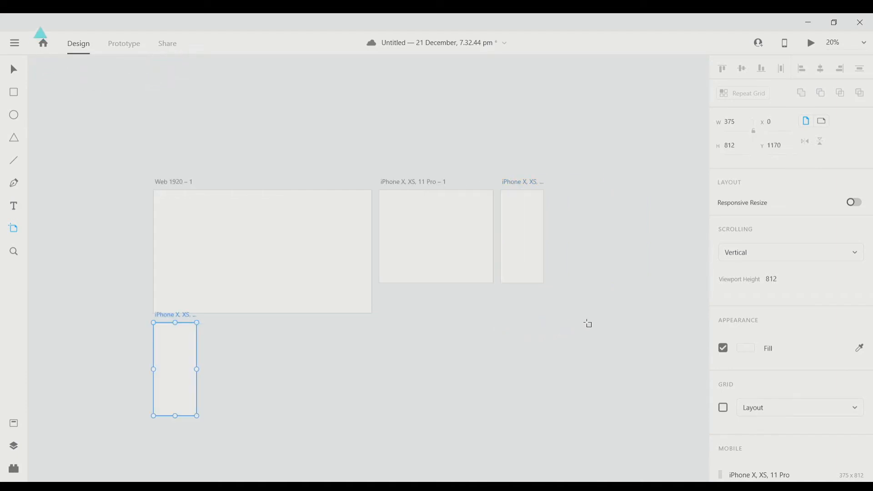
pyautogui.hscroll(2, 409, 403)
pyautogui.scroll(2, 362, 292)
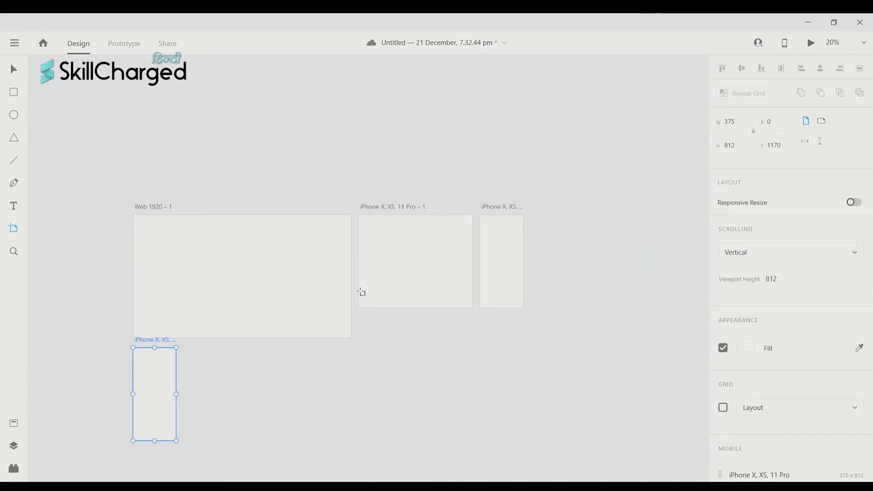
pyautogui.scroll(-2, 362, 293)
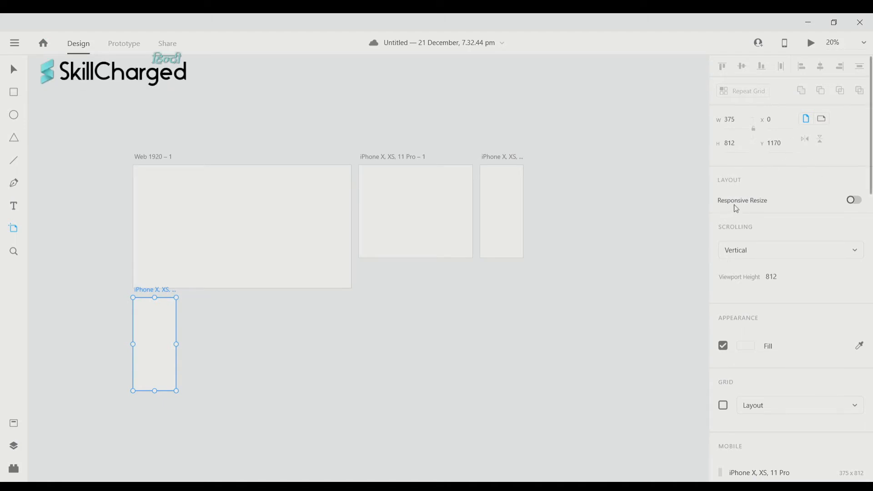
# Set the duplicated artboard's scrolling to None and back to Vertical.
pyautogui.click(785, 262)
pyautogui.click(788, 236)
pyautogui.click(800, 260)
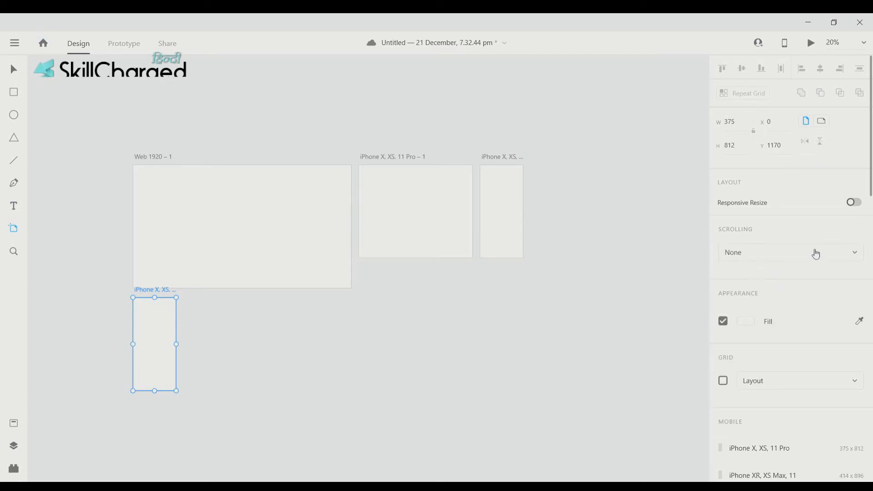
pyautogui.click(799, 282)
# Fill the duplicated iPhone artboard below the Web 1920 one with solid red, #C22A2A.
pyautogui.scroll(-3, 801, 285)
pyautogui.scroll(-1, 802, 285)
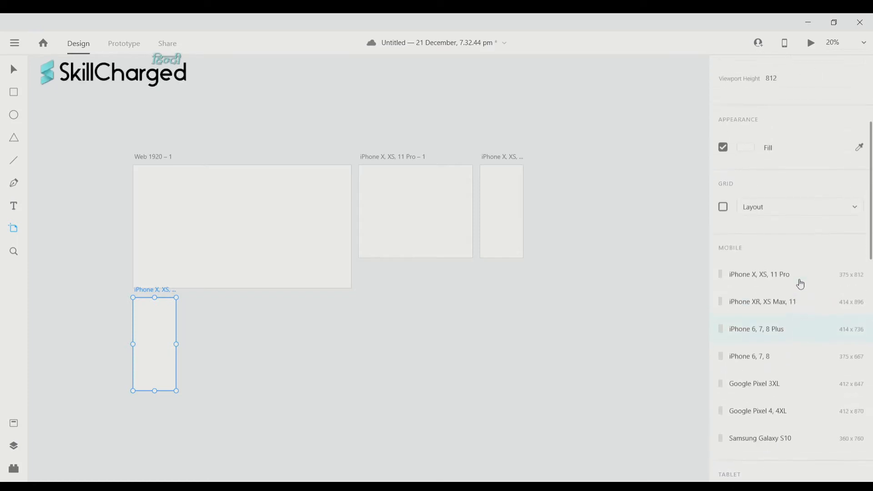
pyautogui.click(755, 161)
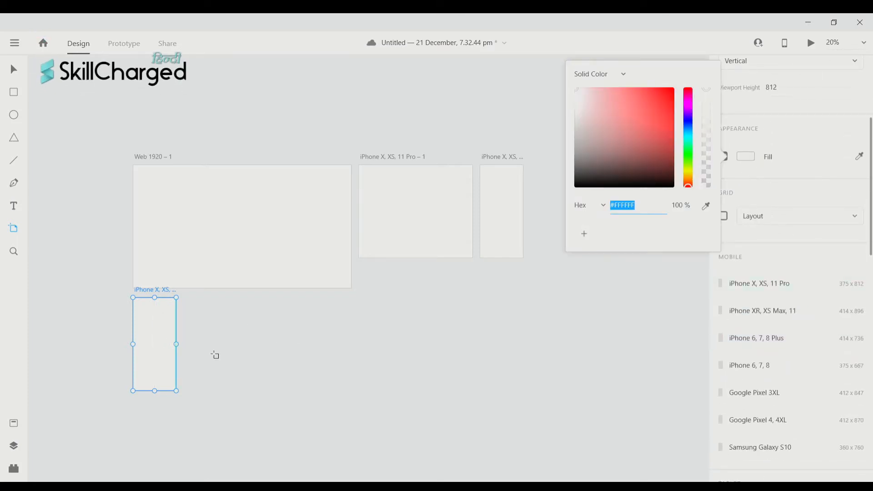
pyautogui.scroll(5, 743, 197)
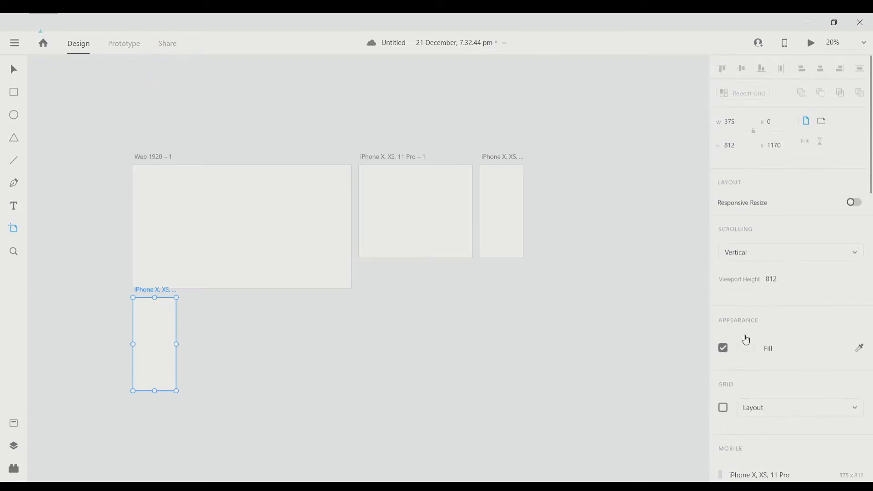
pyautogui.click(751, 351)
pyautogui.click(654, 305)
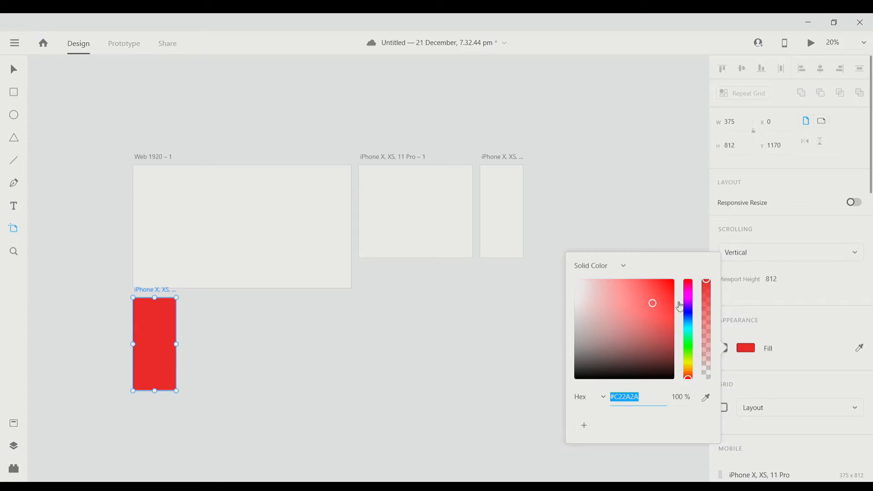
pyautogui.scroll(-10, 789, 337)
pyautogui.scroll(8, 793, 353)
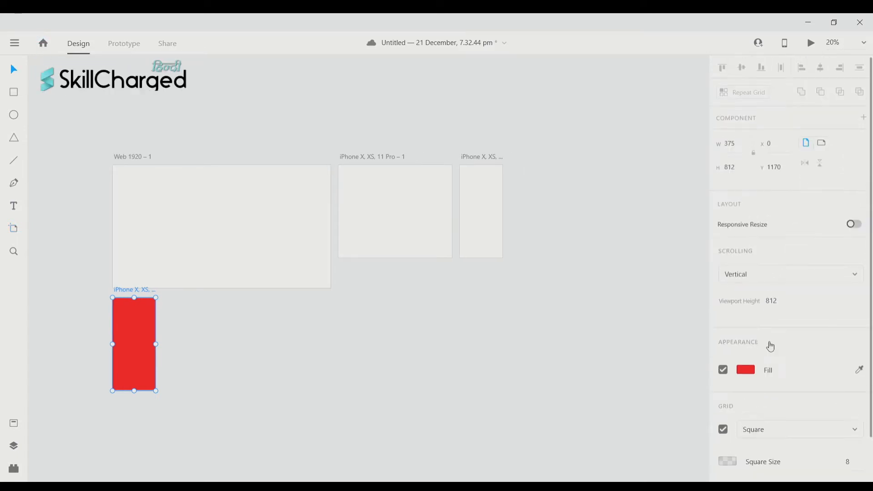
pyautogui.scroll(-2, 770, 345)
pyautogui.scroll(2, 771, 346)
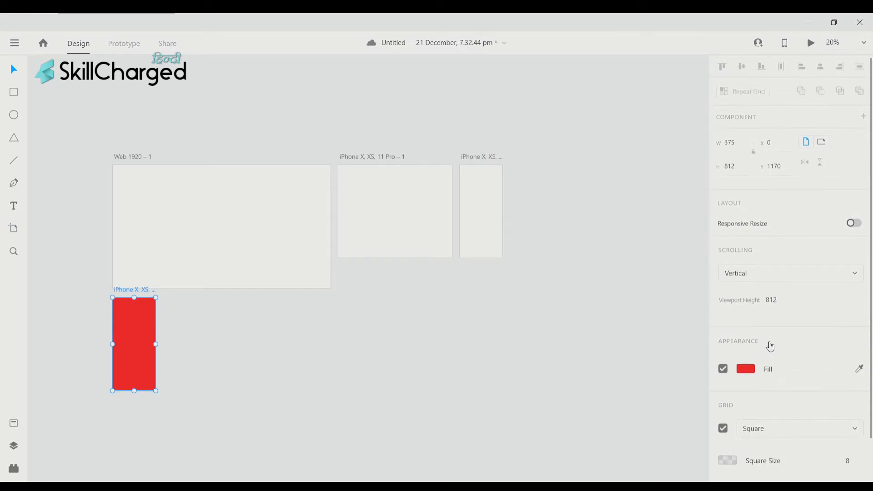
pyautogui.click(272, 236)
pyautogui.hscroll(-3, 432, 234)
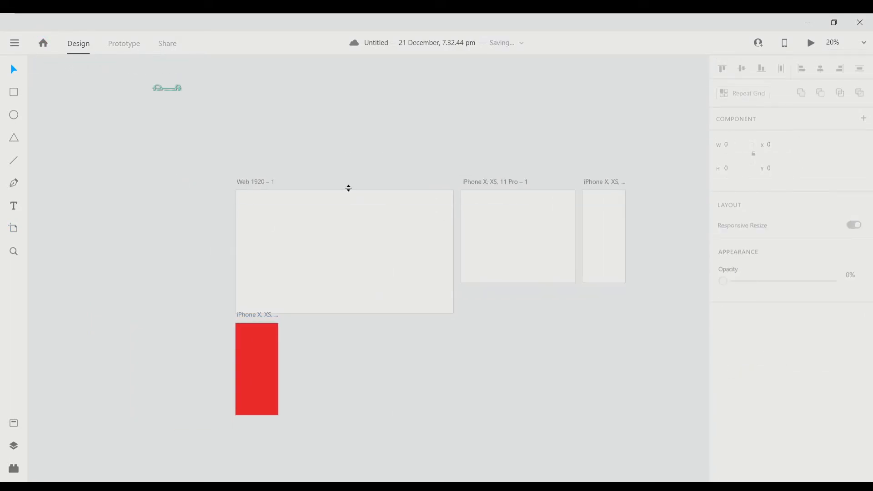
pyautogui.hscroll(3, 348, 187)
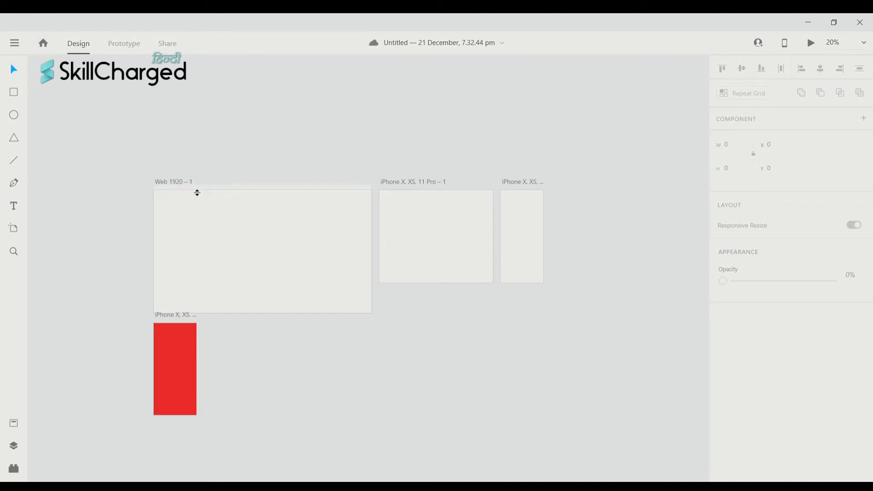
pyautogui.hscroll(-5, 189, 184)
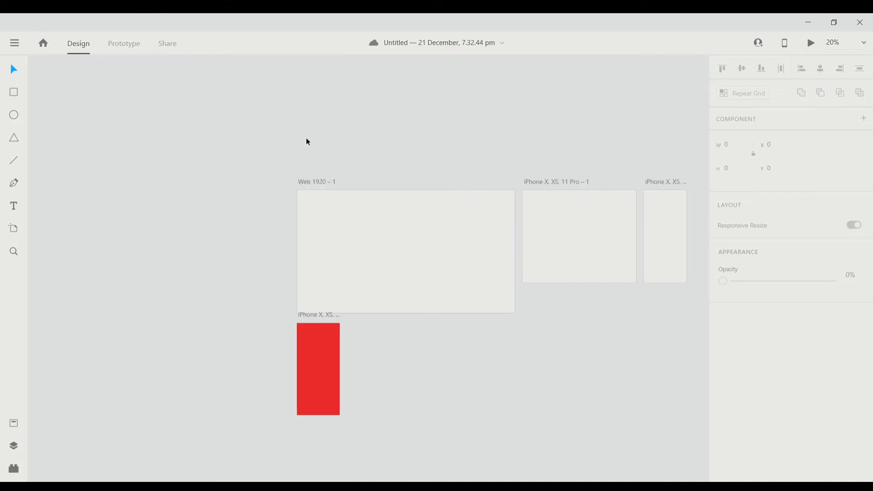
pyautogui.hscroll(7, 313, 144)
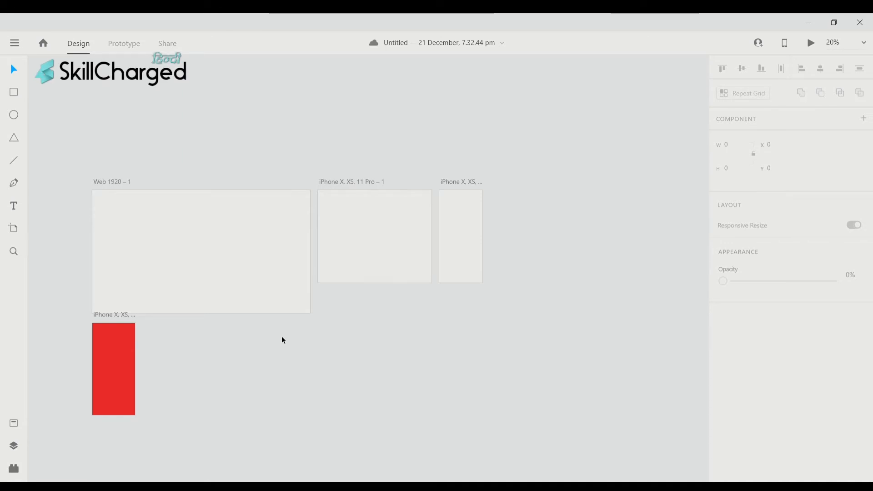
pyautogui.hscroll(-2, 237, 237)
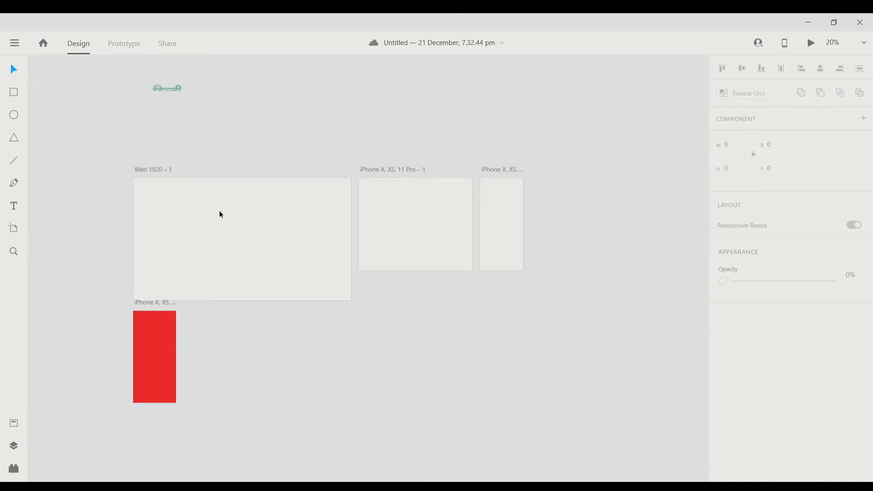
pyautogui.hscroll(-2, 164, 172)
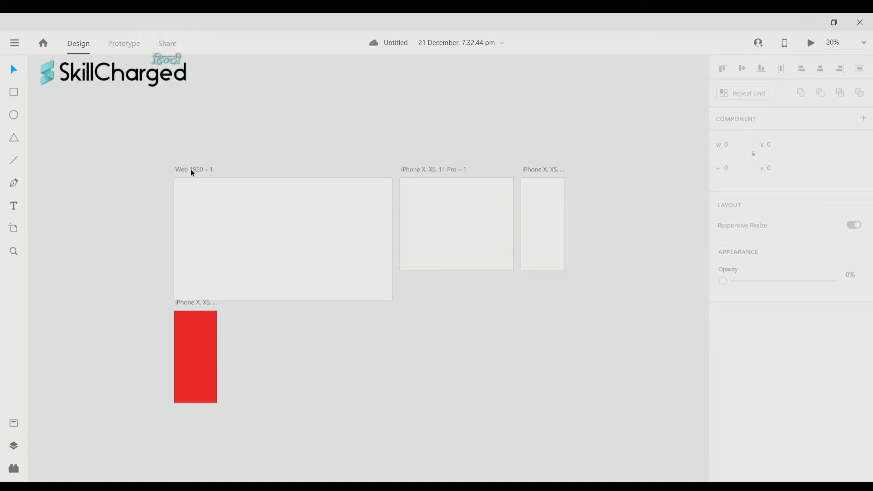
# Rename the Web 1920 artboard as Home.
pyautogui.click(207, 170)
pyautogui.doubleClick(208, 172)
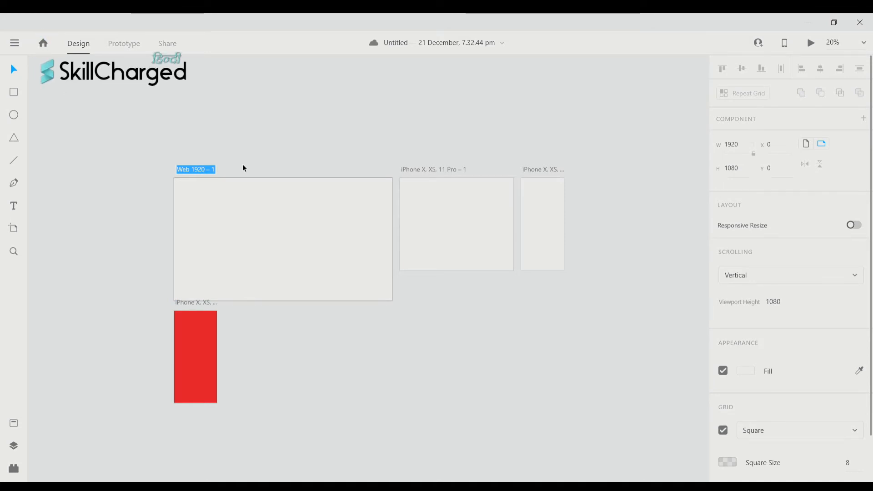
pyautogui.write('Home')
pyautogui.press('Return')
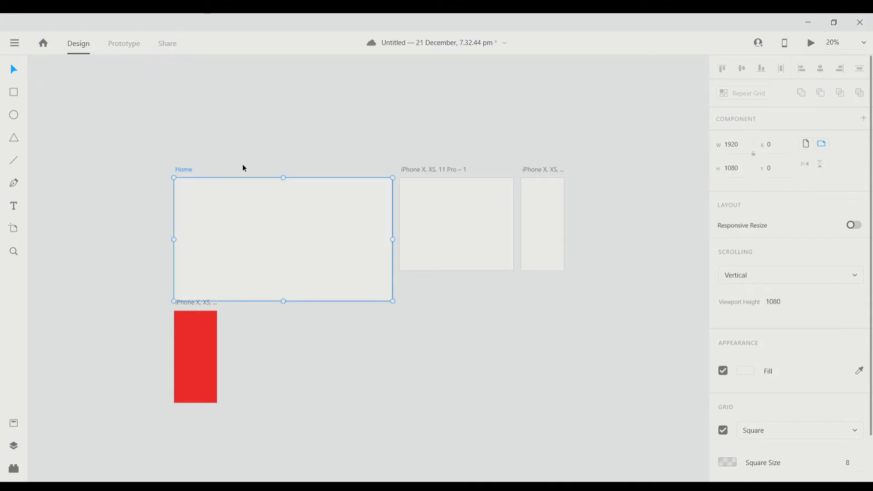
# Rename the widened iPhone artboard beside Home as Screen 1.
pyautogui.click(474, 170)
pyautogui.doubleClick(457, 168)
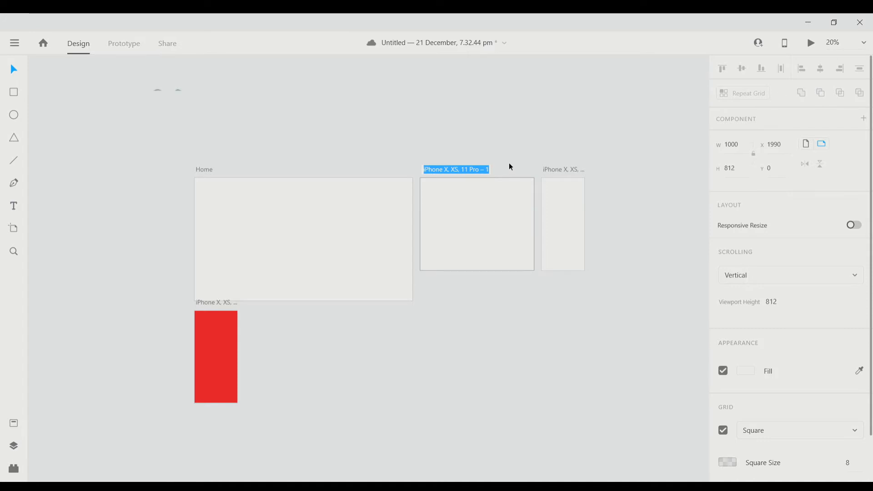
pyautogui.write('Screen 1')
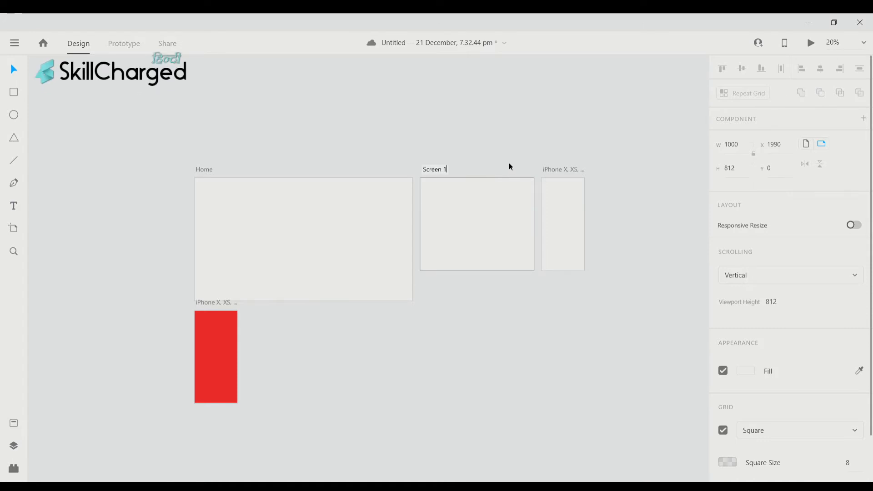
pyautogui.press('Return')
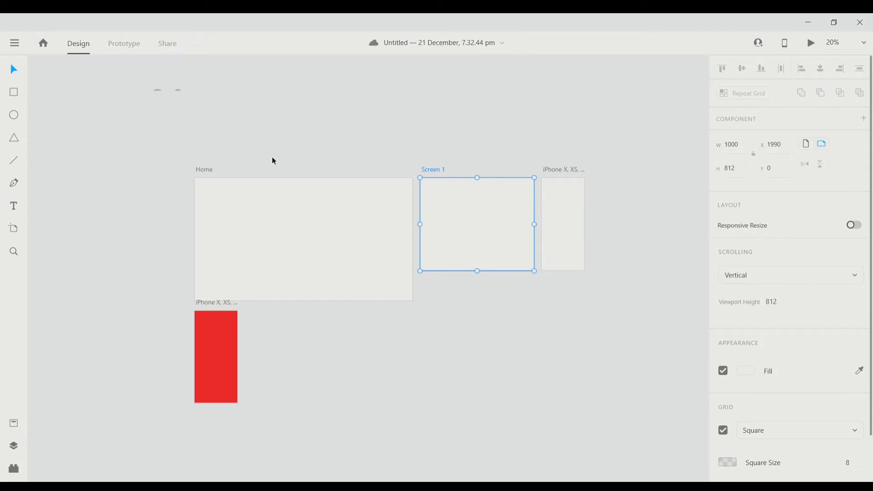
# Show the layers list, review its item filter options and filter it to Shapes.
pyautogui.hscroll(1, 445, 152)
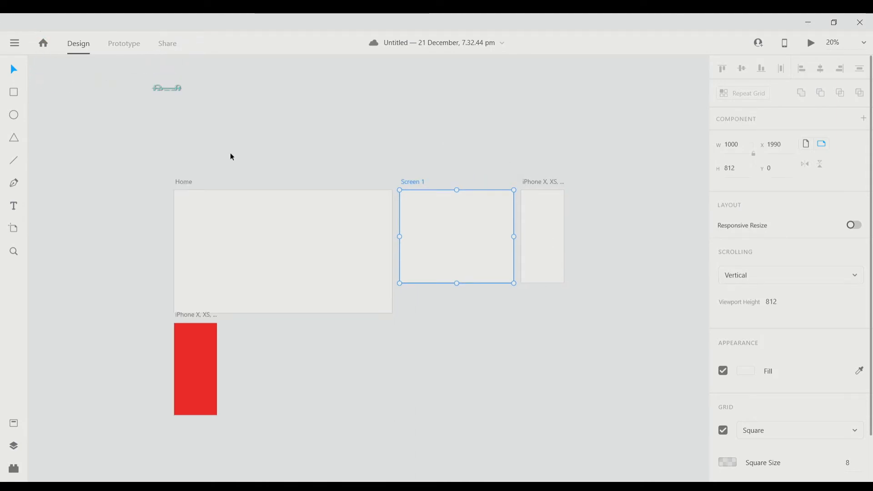
pyautogui.click(15, 449)
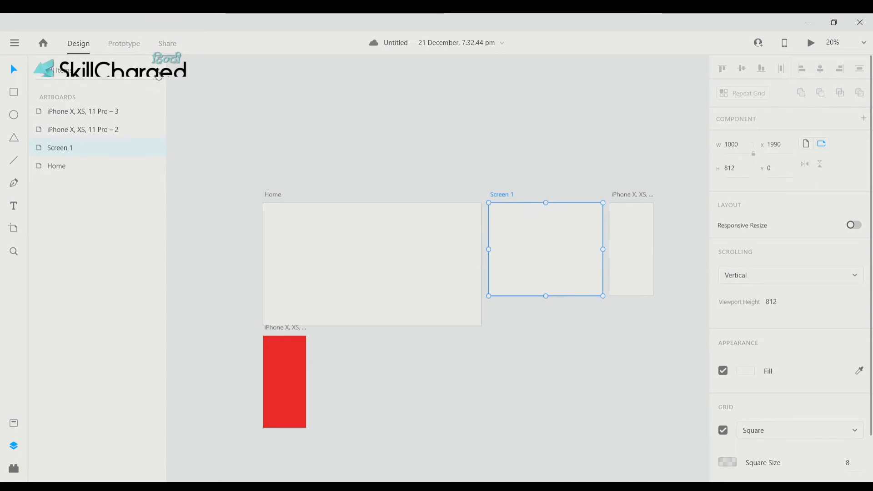
pyautogui.click(158, 73)
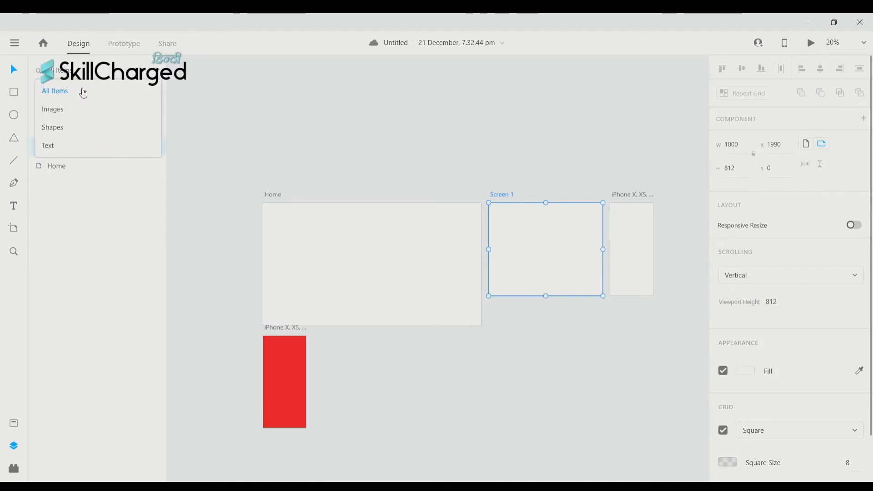
pyautogui.click(190, 99)
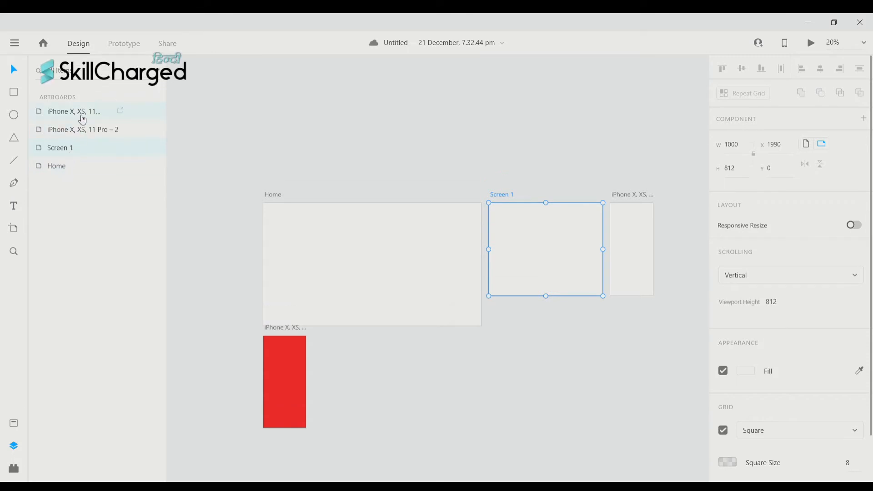
pyautogui.hscroll(-3, 399, 226)
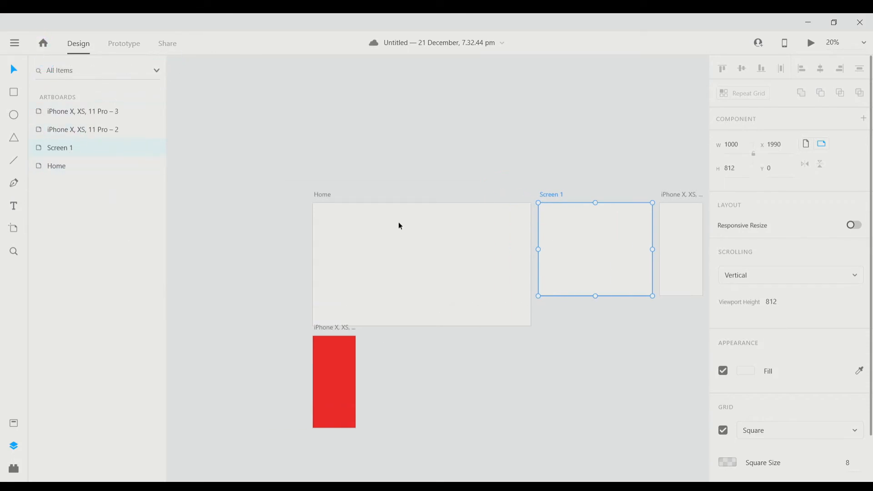
pyautogui.hscroll(-2, 370, 359)
pyautogui.hscroll(5, 370, 360)
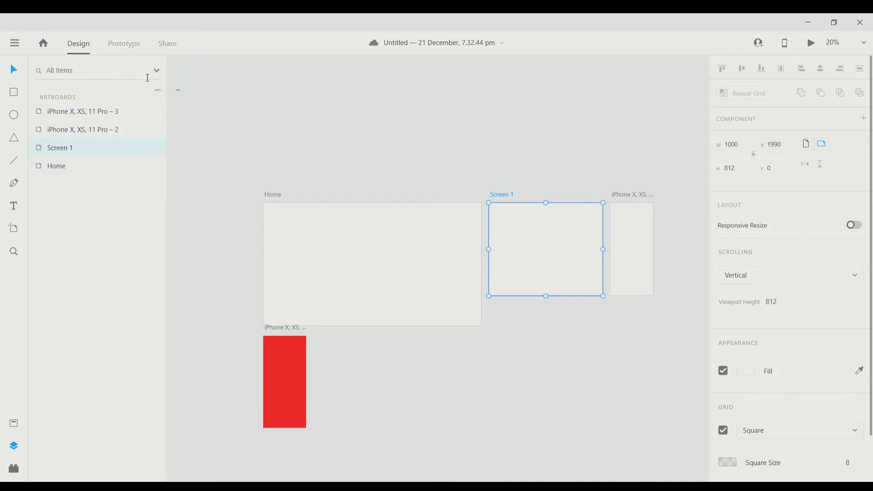
pyautogui.click(159, 72)
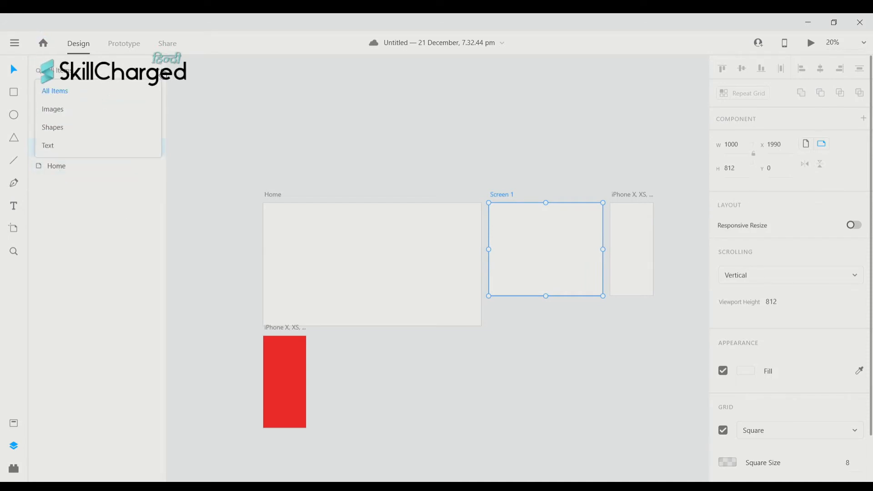
pyautogui.click(96, 127)
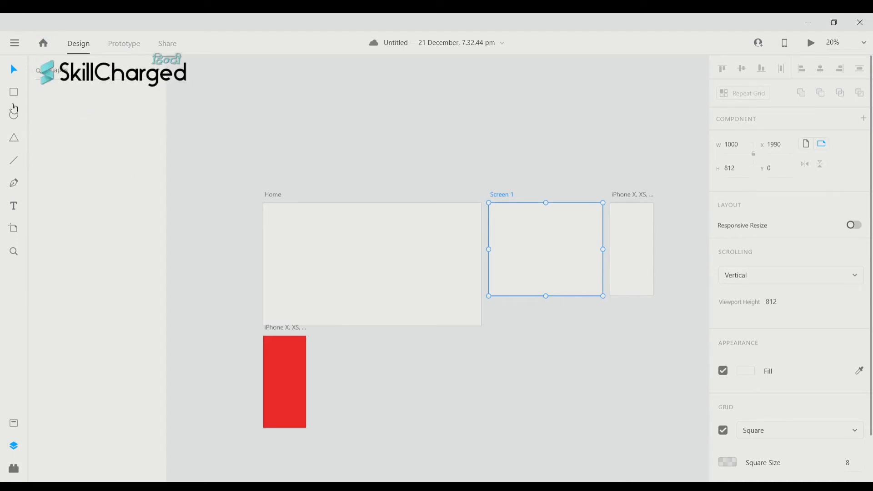
# Draw a rectangle about 829 x 433 on the Home artboard and fill it with solid green, #1F9259.
pyautogui.moveTo(294, 226); pyautogui.dragTo(388, 276)
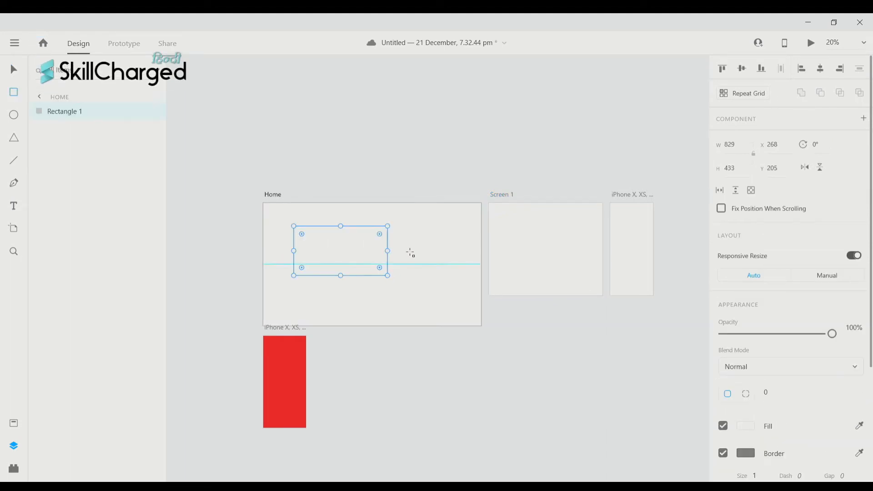
pyautogui.scroll(-2, 340, 228)
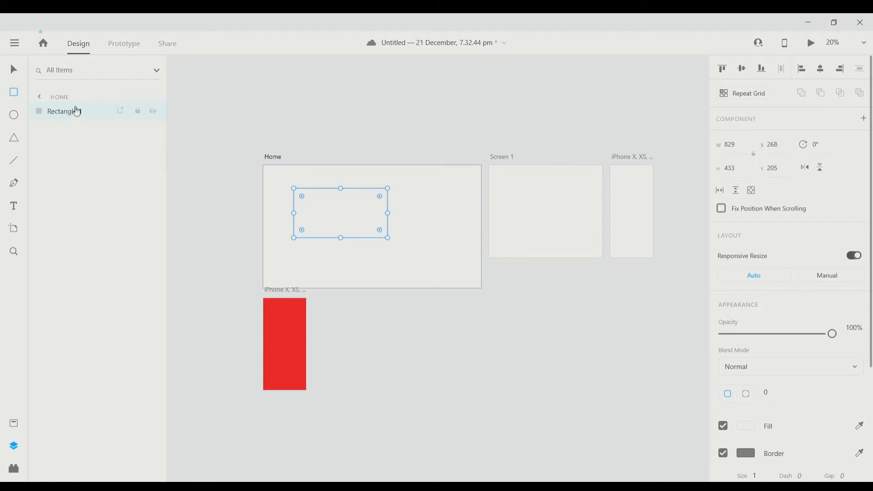
pyautogui.scroll(1, 376, 235)
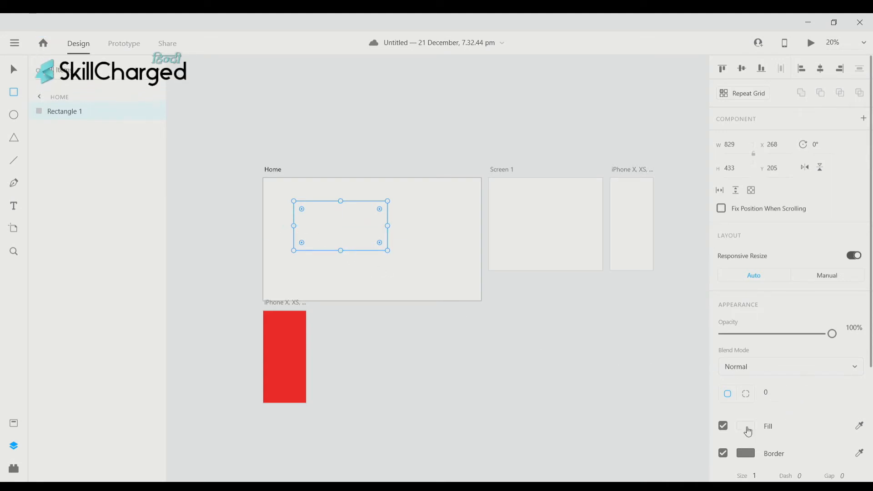
pyautogui.click(746, 426)
pyautogui.click(654, 361)
pyautogui.hscroll(-1, 419, 253)
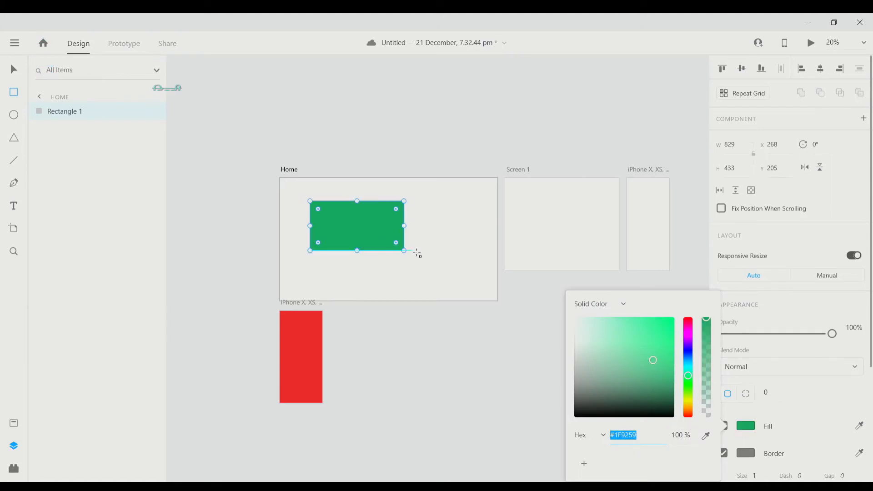
pyautogui.hscroll(-1, 372, 231)
pyautogui.scroll(2, 430, 251)
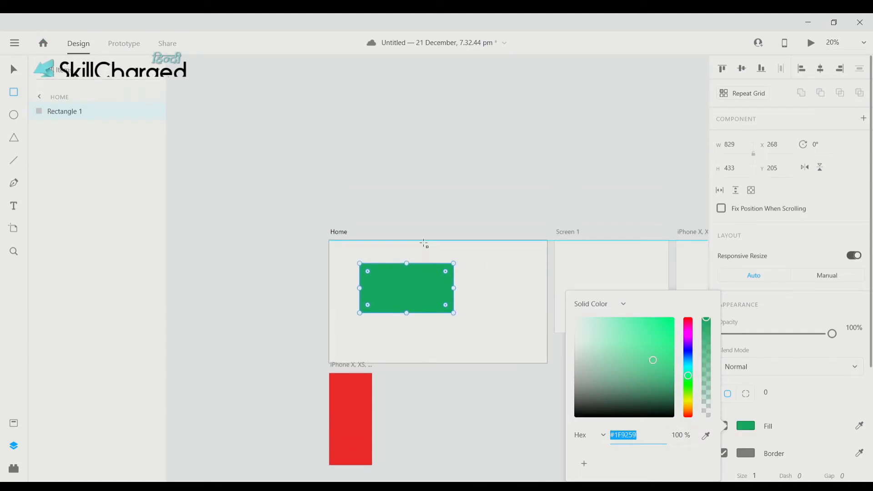
pyautogui.scroll(-2, 427, 249)
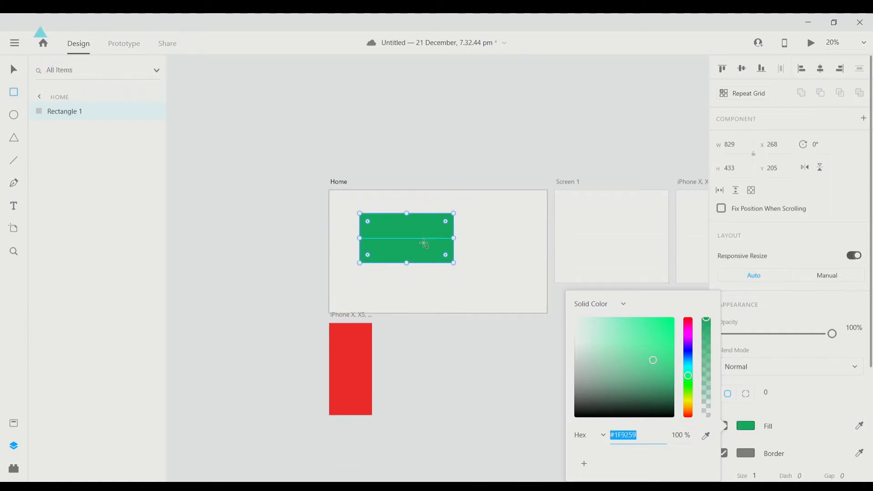
# Draw an ellipse about 325 x 272 inside the green rectangle and fill it with solid blue, #3C62CC.
pyautogui.click(10, 117)
pyautogui.hscroll(1, 386, 234)
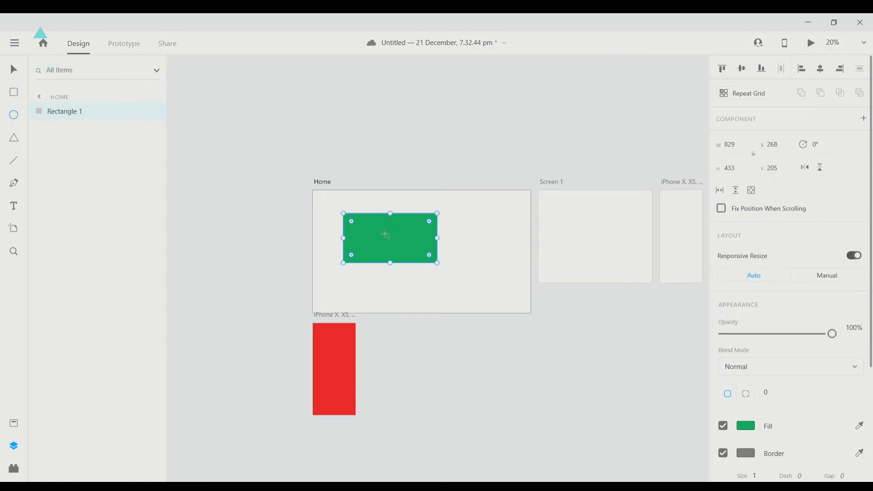
pyautogui.moveTo(375, 227); pyautogui.dragTo(412, 258)
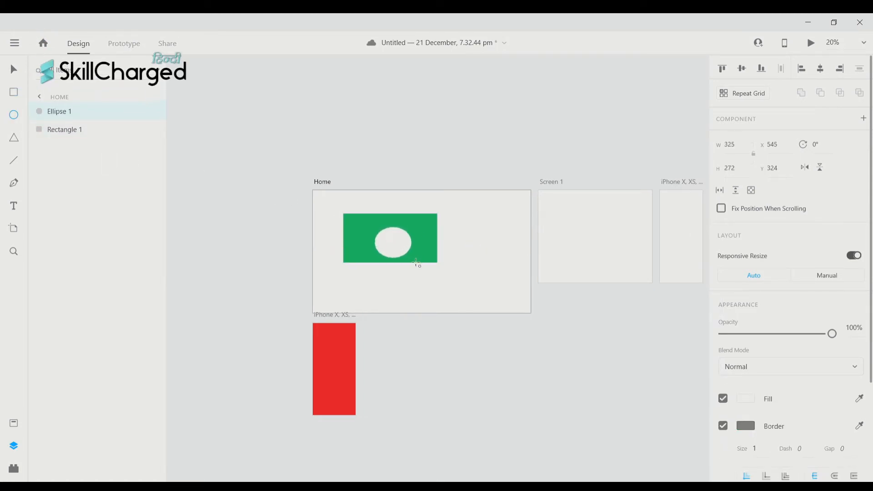
pyautogui.click(753, 402)
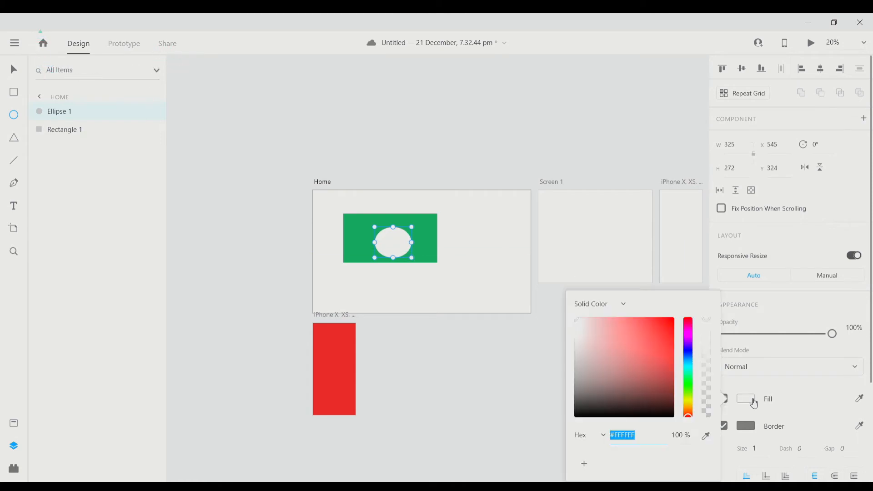
pyautogui.moveTo(686, 349); pyautogui.dragTo(689, 355)
pyautogui.click(645, 338)
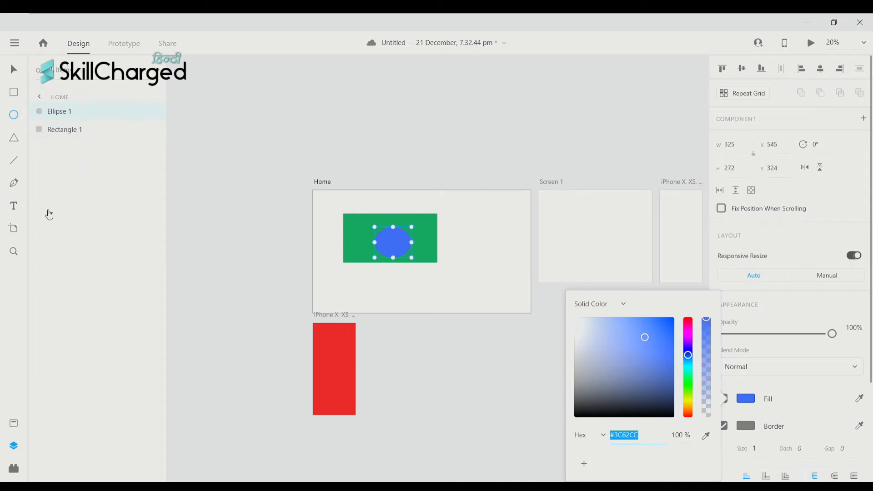
# Add the text "TEXT" over the blue ellipse on the Home artboard at font size 150.
pyautogui.click(14, 207)
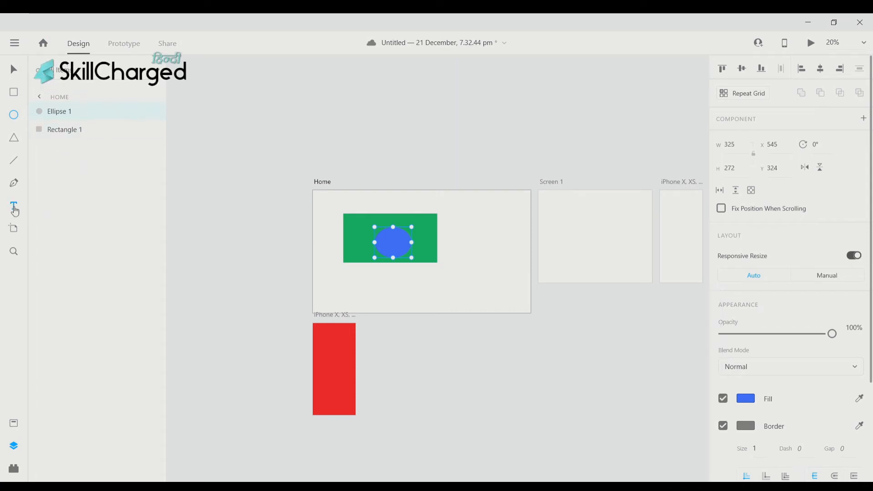
pyautogui.click(386, 246)
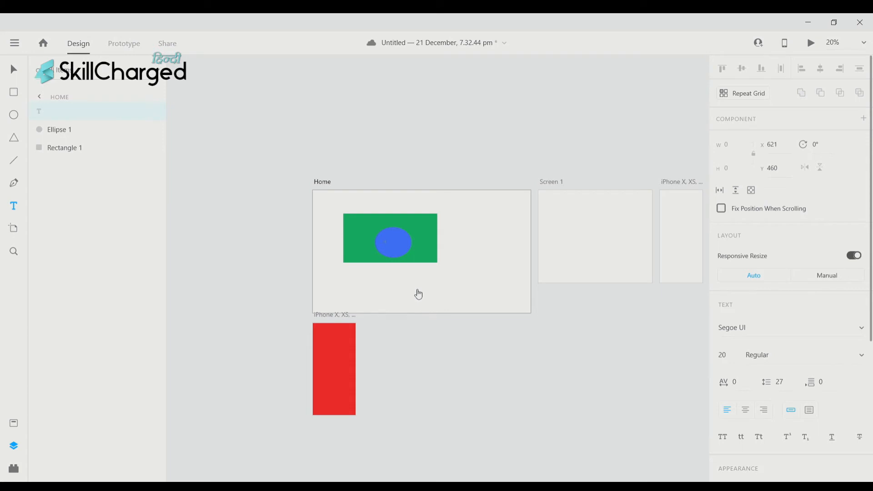
pyautogui.write('TEXT')
pyautogui.write('0')
pyautogui.press('Return')
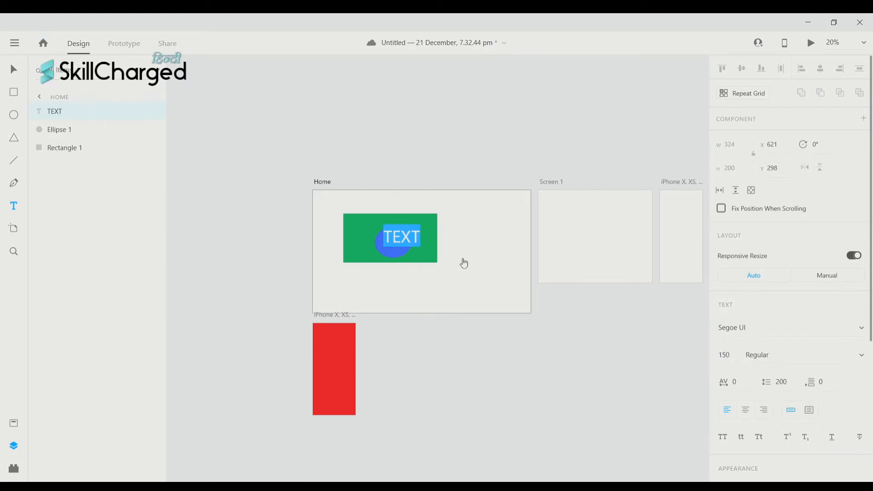
pyautogui.hscroll(-3, 403, 247)
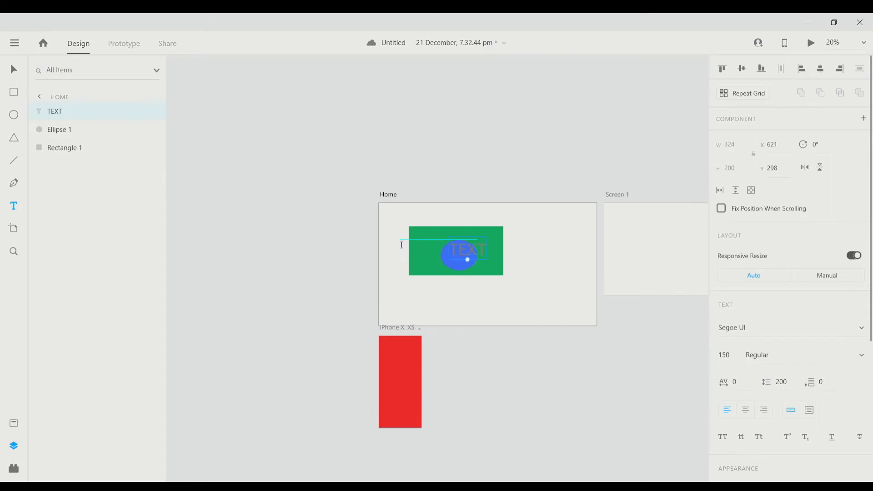
# Finish editing the text "TEXT" and centre it over the blue ellipse on the Home artboard, at about X 546, Y 360.
pyautogui.press('Escape')
pyautogui.hscroll(-1, 467, 262)
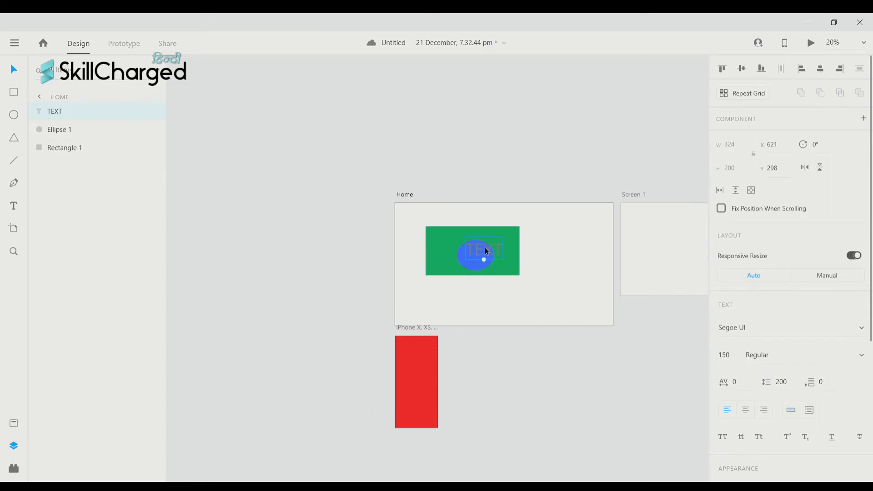
pyautogui.moveTo(485, 247); pyautogui.dragTo(478, 256)
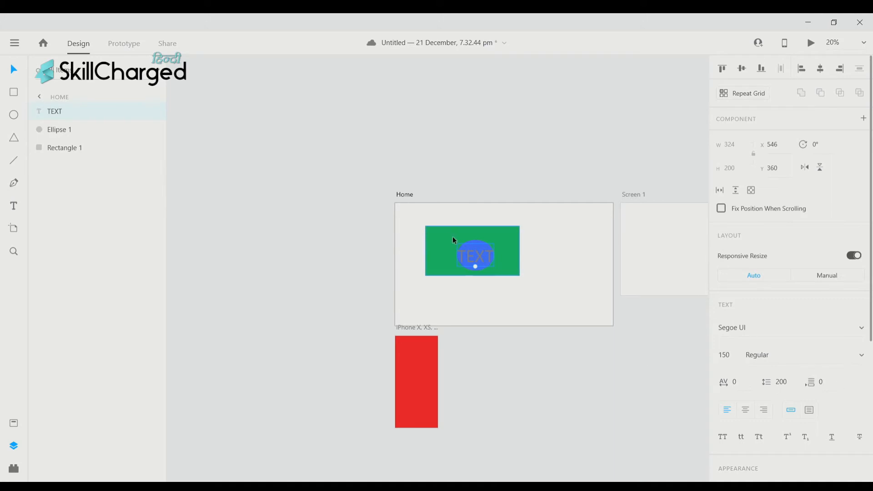
# Review the text's layout, font and appearance properties, and examine the order of the text, ellipse and rectangle in the layers list.
pyautogui.scroll(1, 452, 239)
pyautogui.scroll(-5, 773, 355)
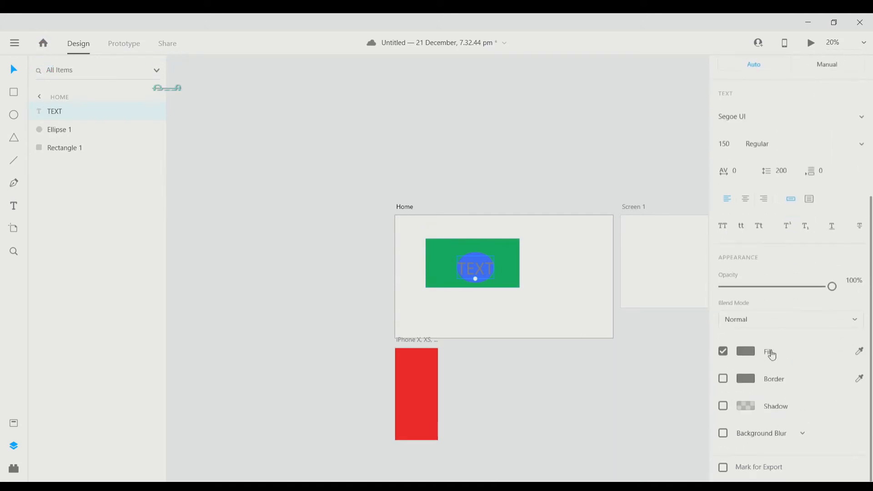
pyautogui.scroll(2, 771, 353)
pyautogui.scroll(2, 746, 320)
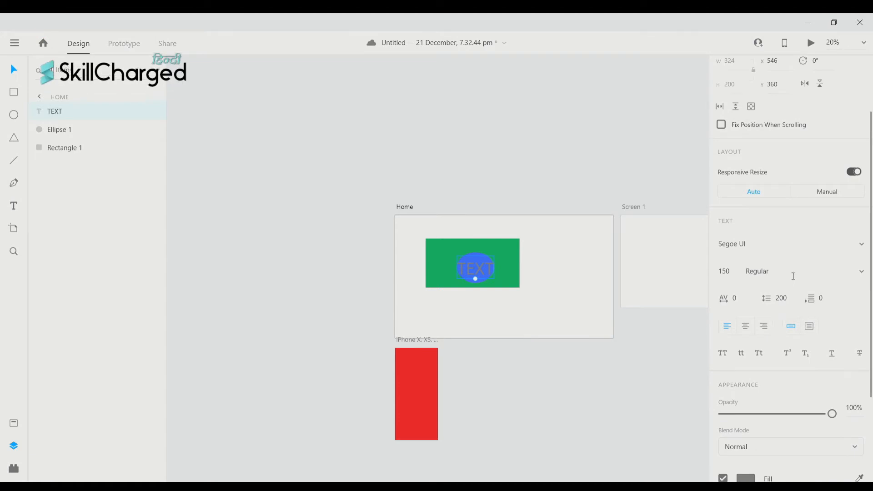
pyautogui.scroll(3, 793, 277)
pyautogui.scroll(-4, 787, 290)
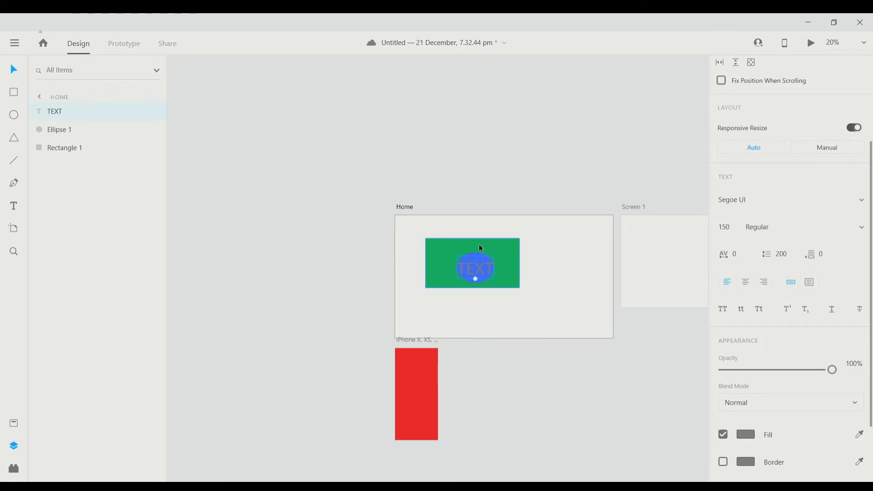
pyautogui.moveTo(144, 157)
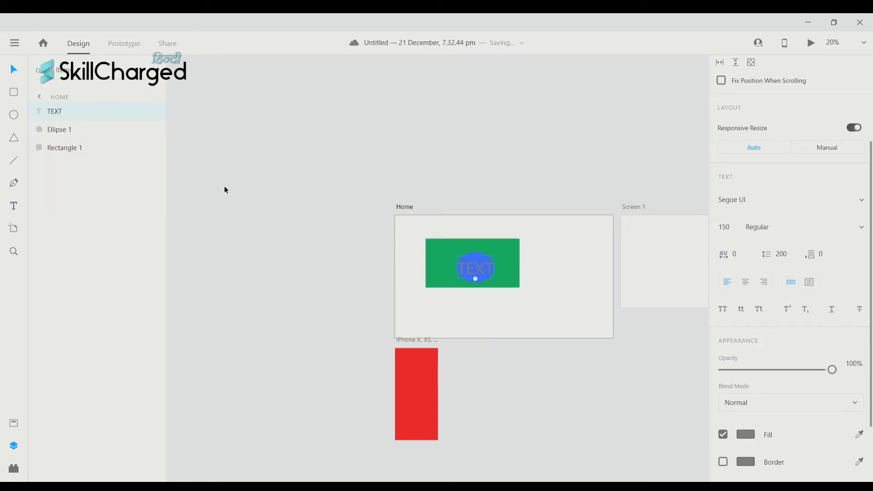
pyautogui.moveTo(88, 155)
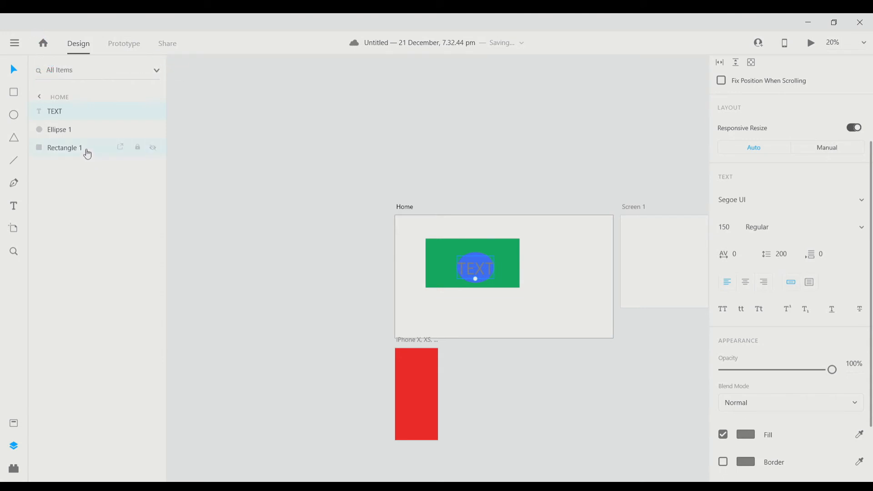
pyautogui.moveTo(87, 120)
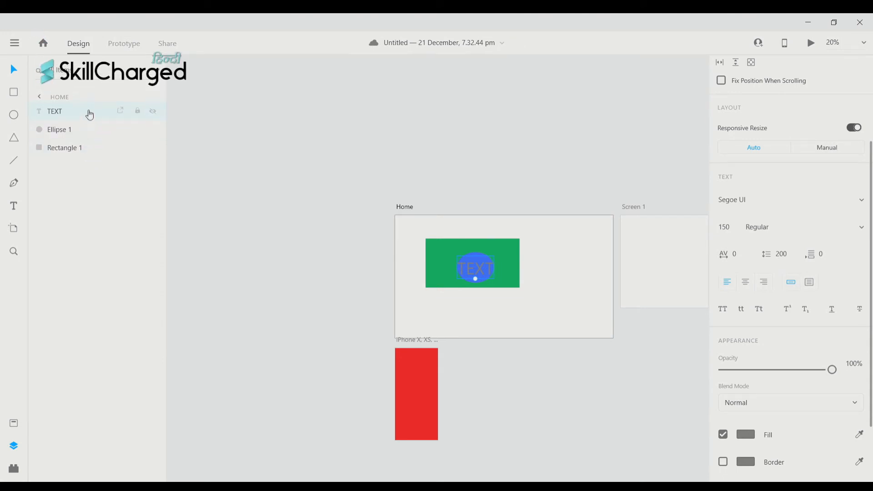
# Move Rectangle 1 above Ellipse 1 in the layer order, and return it below the ellipse.
pyautogui.scroll(-1, 455, 273)
pyautogui.hscroll(-1, 455, 273)
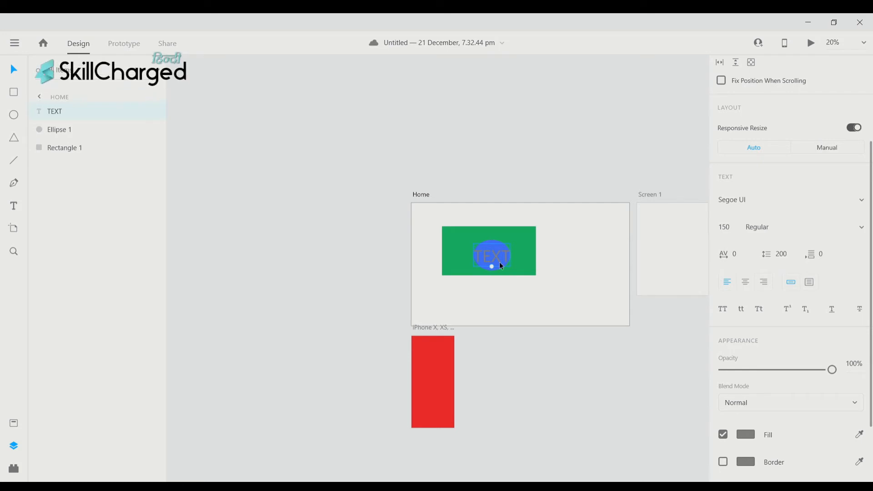
pyautogui.moveTo(500, 262); pyautogui.dragTo(346, 260)
pyautogui.hscroll(-1, 345, 259)
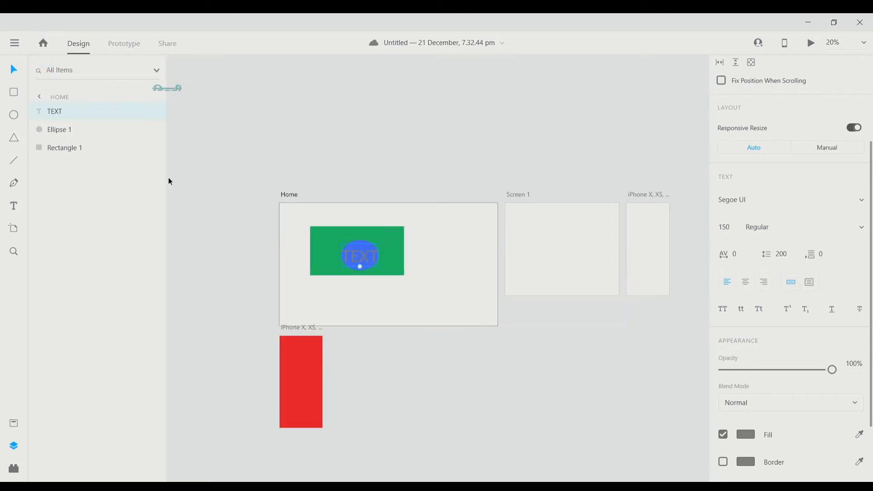
pyautogui.hscroll(-1, 169, 181)
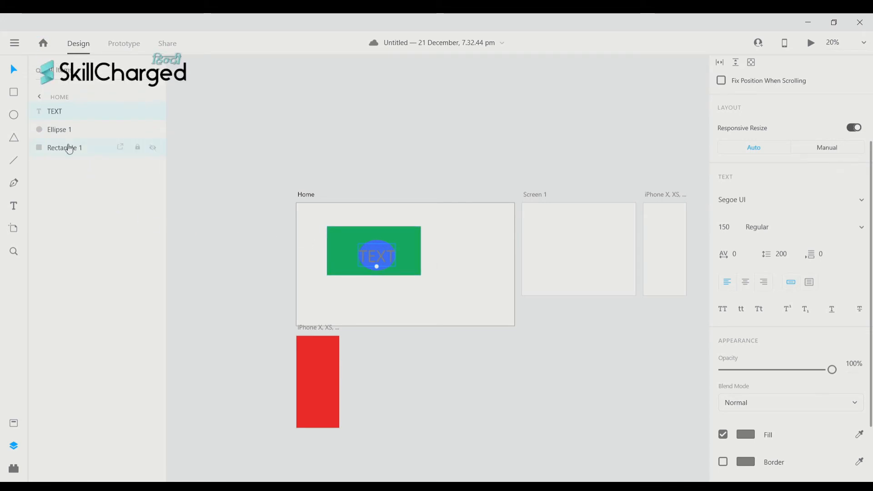
pyautogui.moveTo(69, 157); pyautogui.dragTo(72, 129)
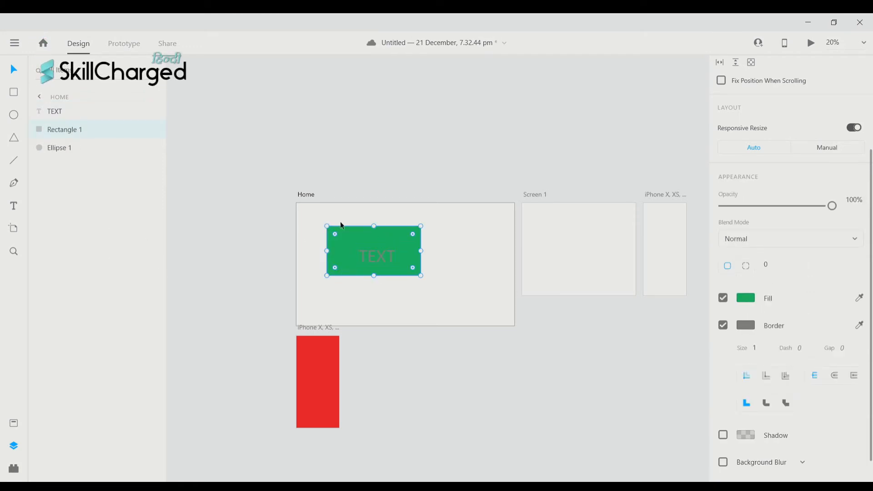
pyautogui.moveTo(73, 132); pyautogui.dragTo(78, 166)
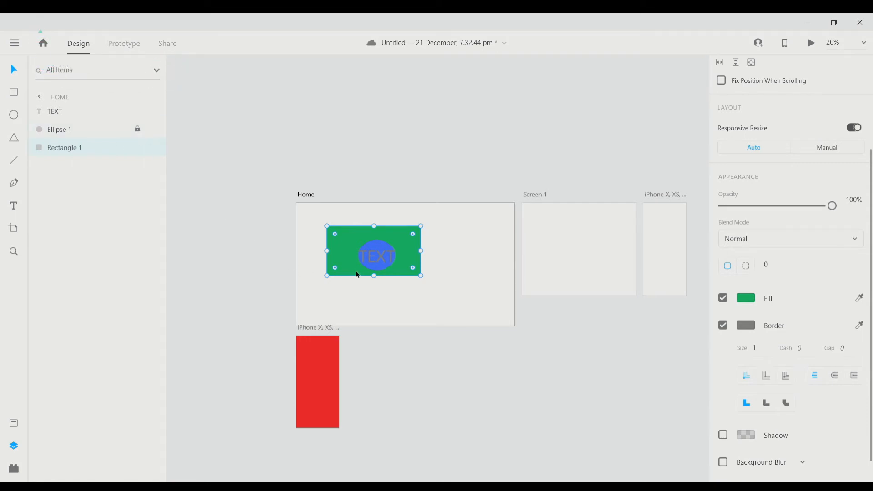
# Move the text just to the right of the blue ellipse, and shift the green rectangle slightly left on the Home artboard.
pyautogui.moveTo(389, 249); pyautogui.dragTo(432, 246)
pyautogui.click(375, 244)
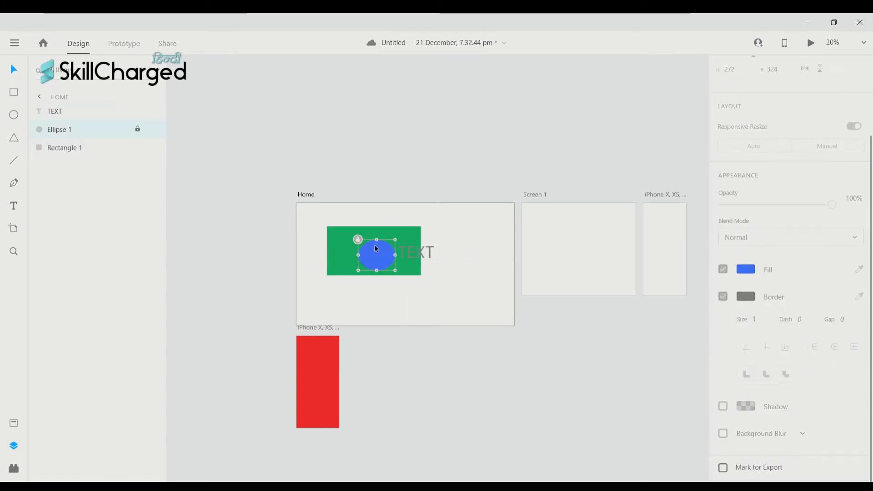
pyautogui.click(380, 248)
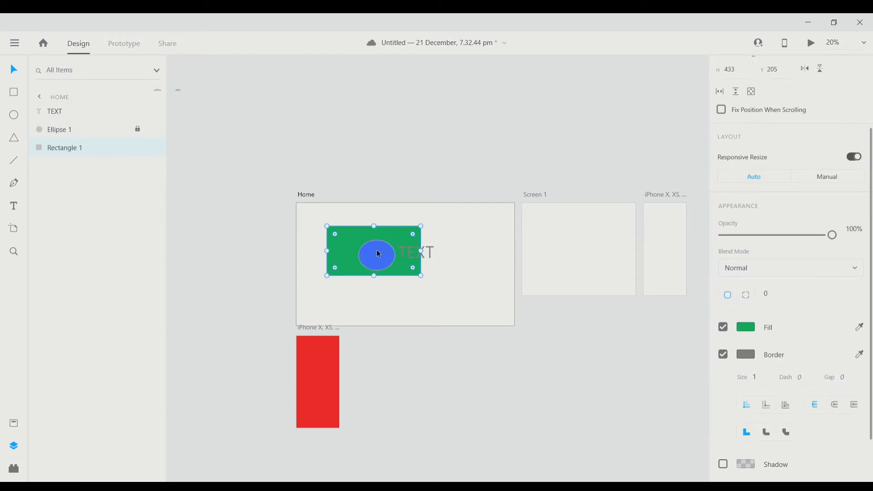
pyautogui.moveTo(345, 247)
pyautogui.mouseDown()
pyautogui.moveTo(360, 228)
pyautogui.moveTo(339, 249)
pyautogui.moveTo(366, 237)
pyautogui.moveTo(347, 246)
pyautogui.mouseUp()
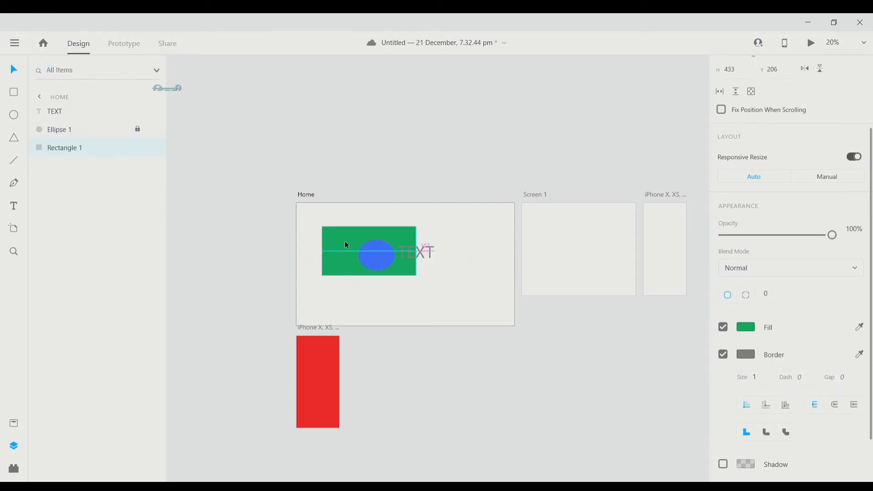
# Try to move the locked blue ellipse on the Home artboard.
pyautogui.click(379, 254)
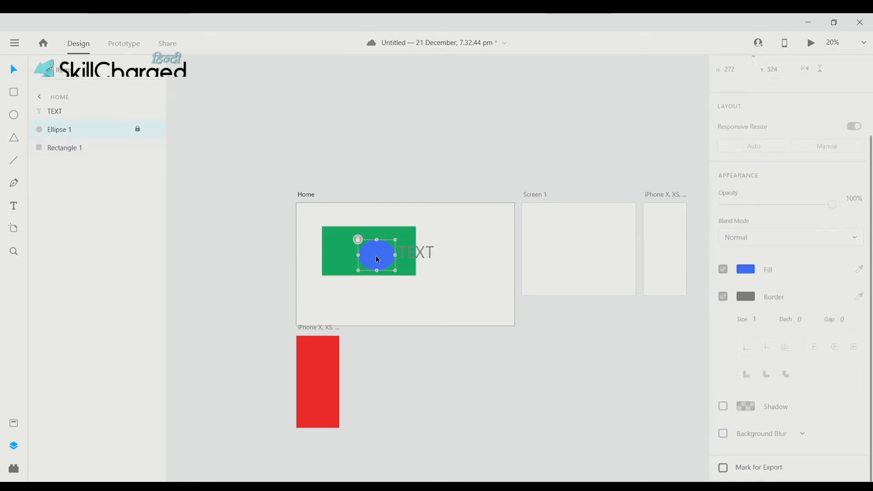
pyautogui.click(378, 254)
pyautogui.click(379, 255)
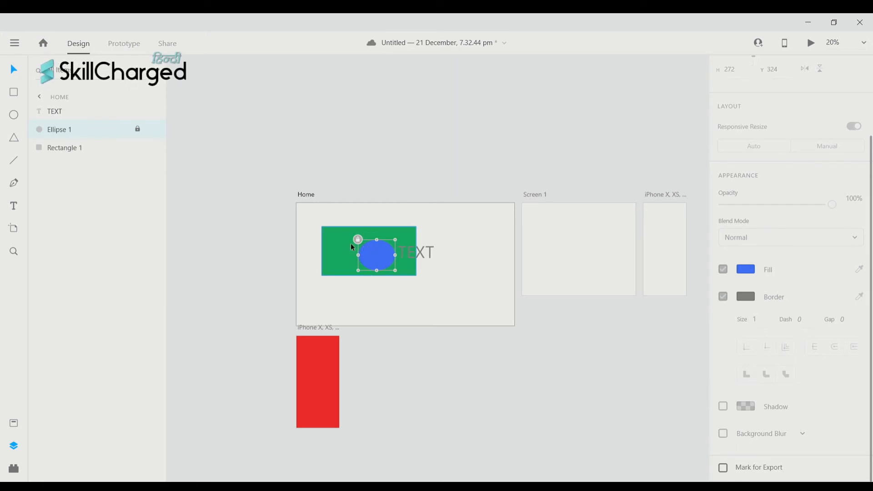
# Unlock Ellipse 1 in the layers list, and hide and show it again.
pyautogui.hscroll(1, 357, 250)
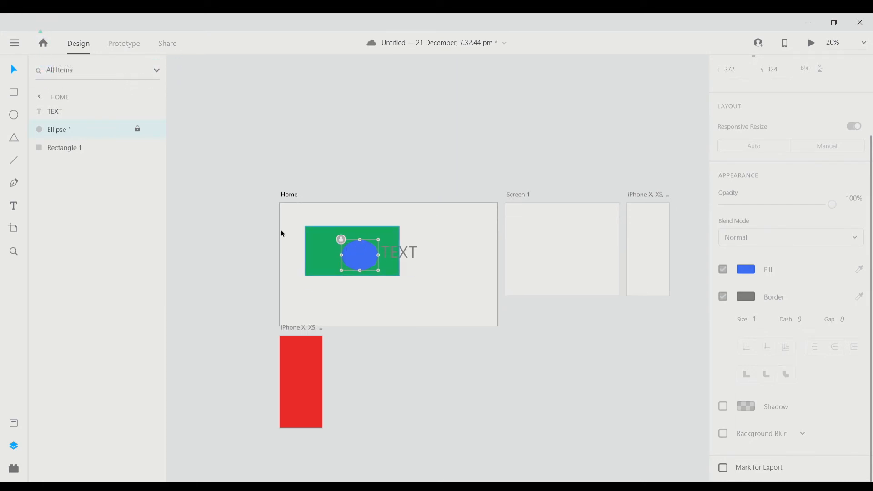
pyautogui.click(143, 131)
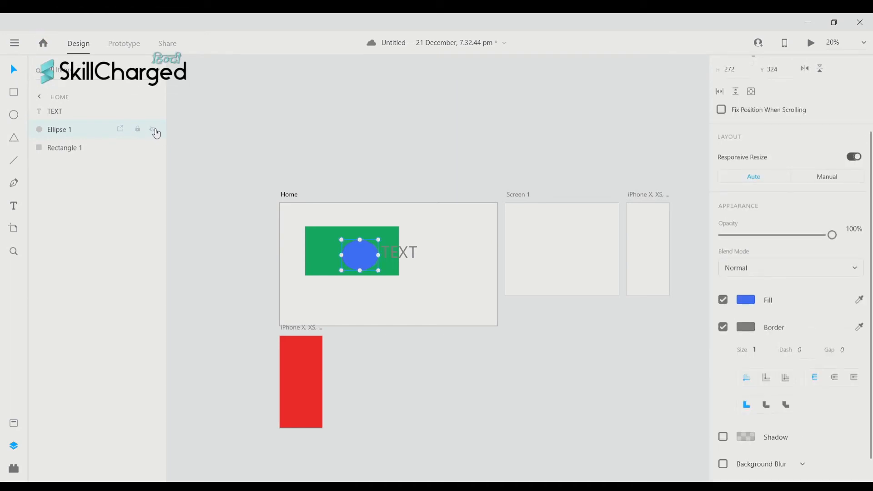
pyautogui.click(153, 130)
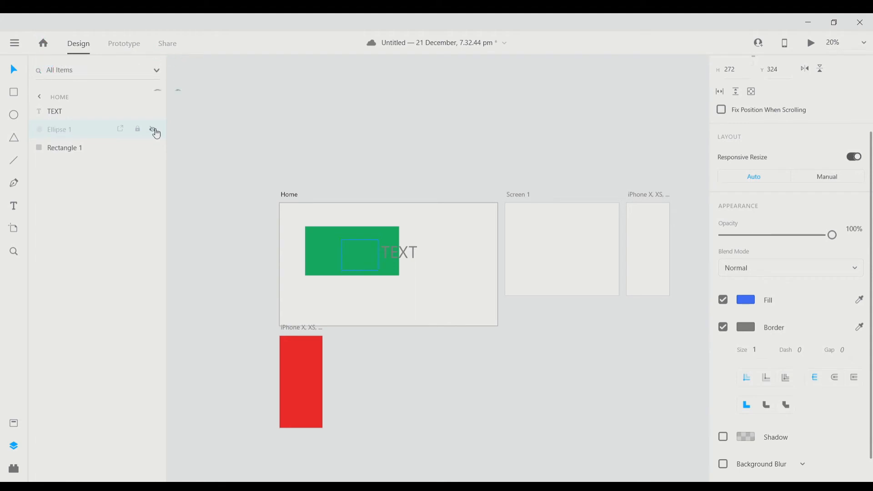
pyautogui.click(155, 130)
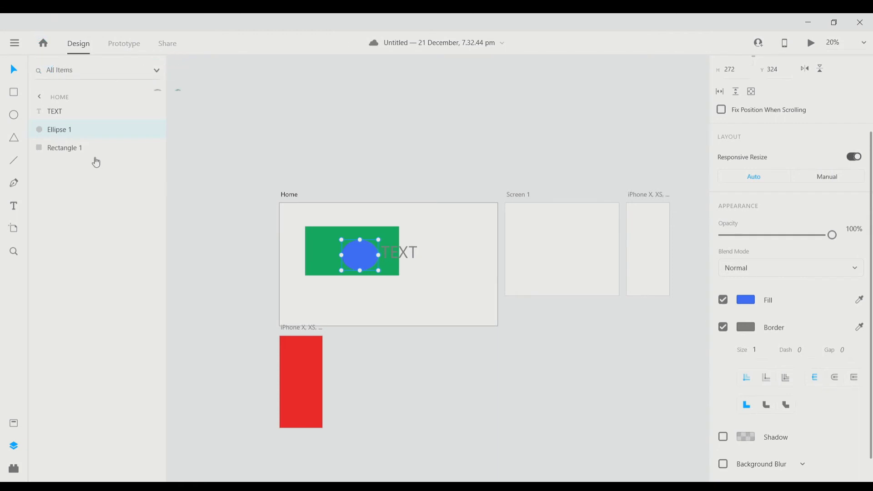
# Group the text with the blue ellipse, expand the group in the layers list, and ungroup it again.
pyautogui.moveTo(72, 136)
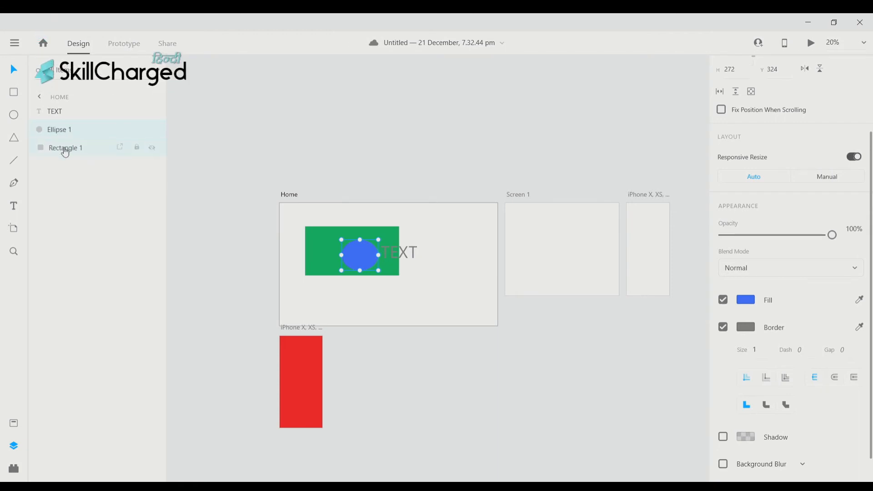
pyautogui.keyDown('shift'); pyautogui.click(68, 111); pyautogui.keyUp('shift')
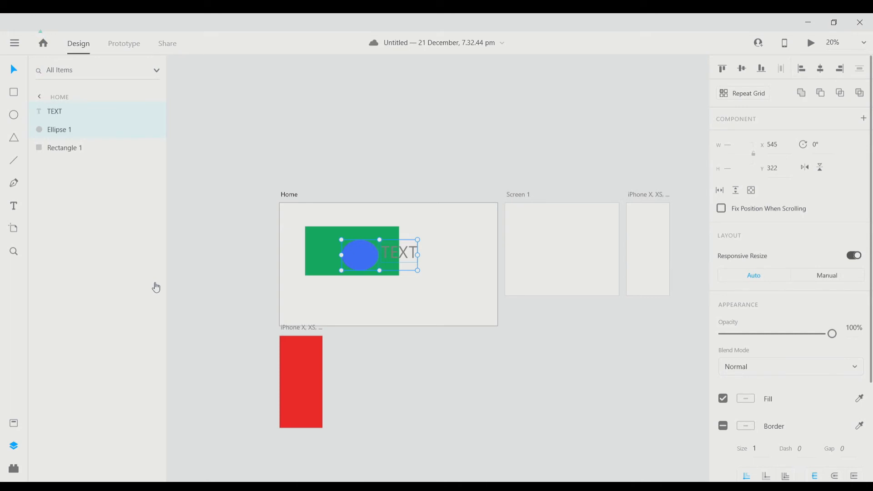
pyautogui.hotkey('ctrl', 'g')
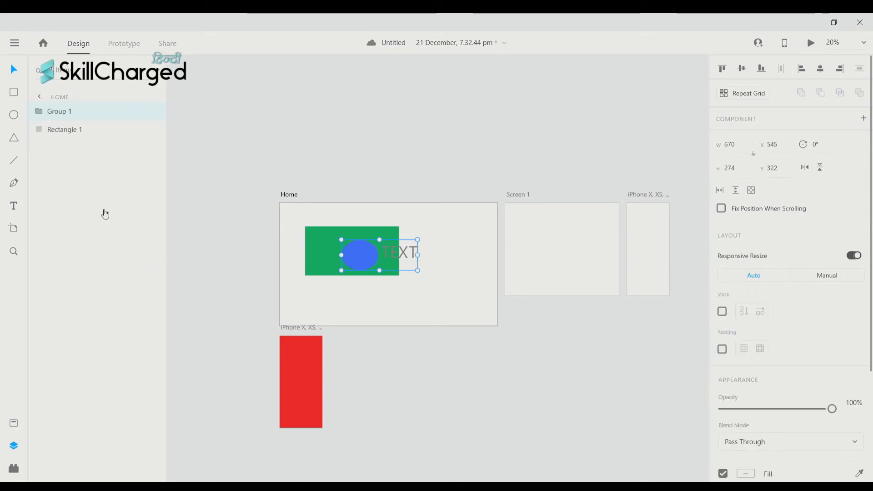
pyautogui.click(44, 114)
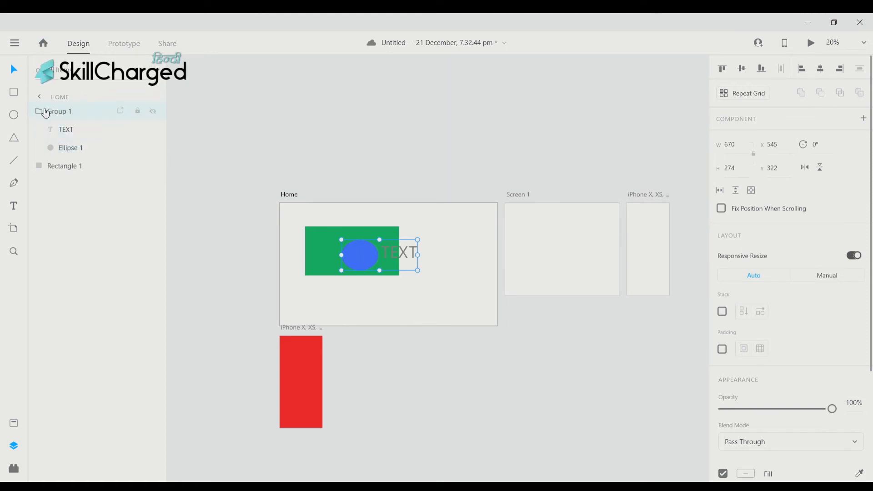
pyautogui.hotkey('ctrl', 'shift', 'g')
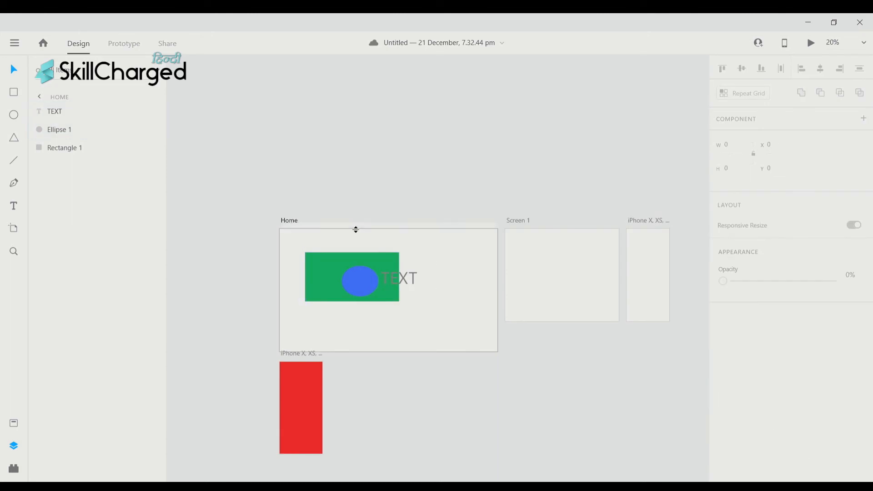
pyautogui.scroll(1, 349, 254)
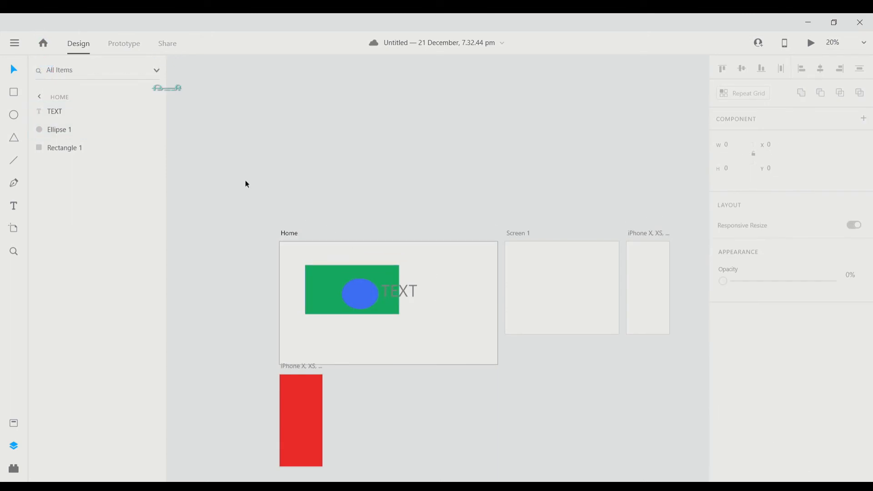
pyautogui.scroll(-1, 246, 183)
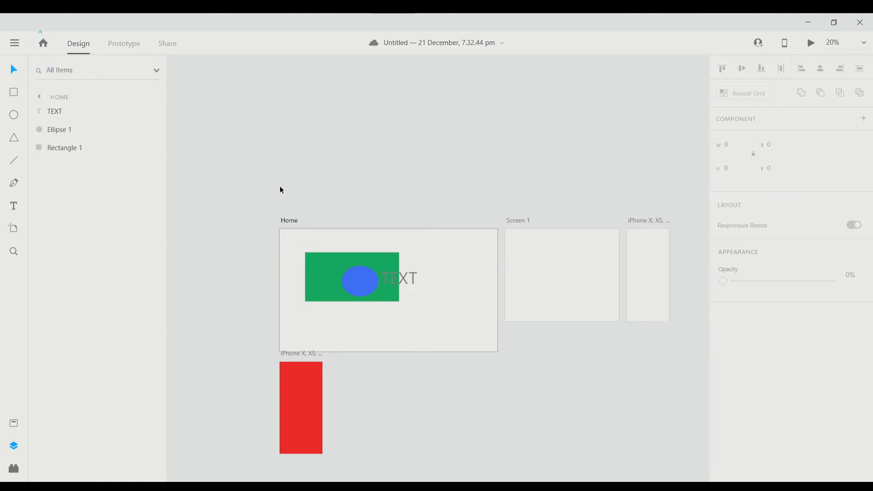
pyautogui.hscroll(3, 290, 192)
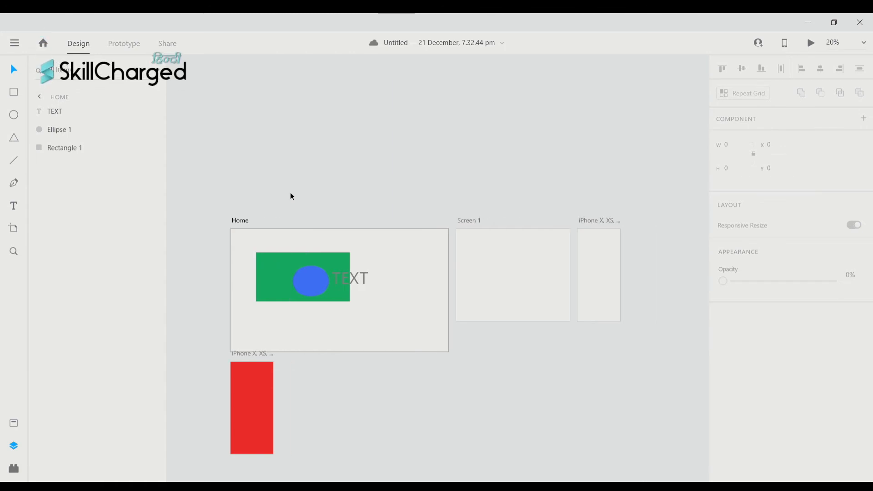
pyautogui.hscroll(1, 336, 240)
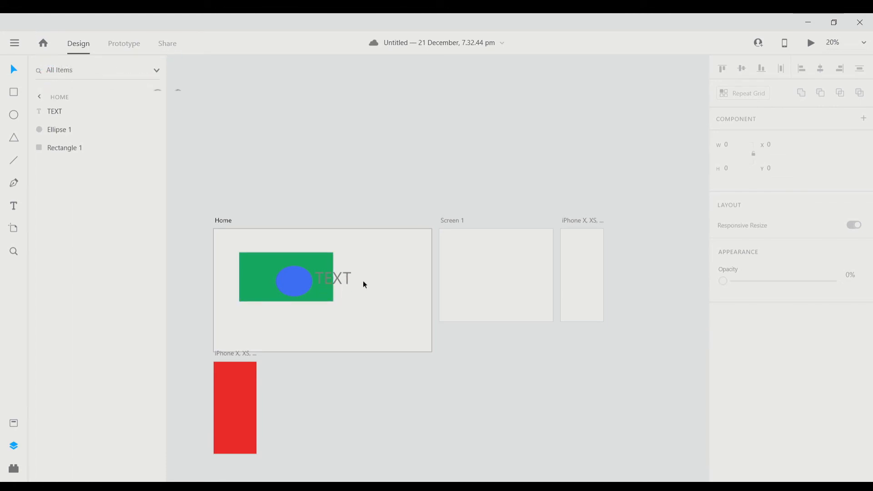
pyautogui.scroll(2, 362, 280)
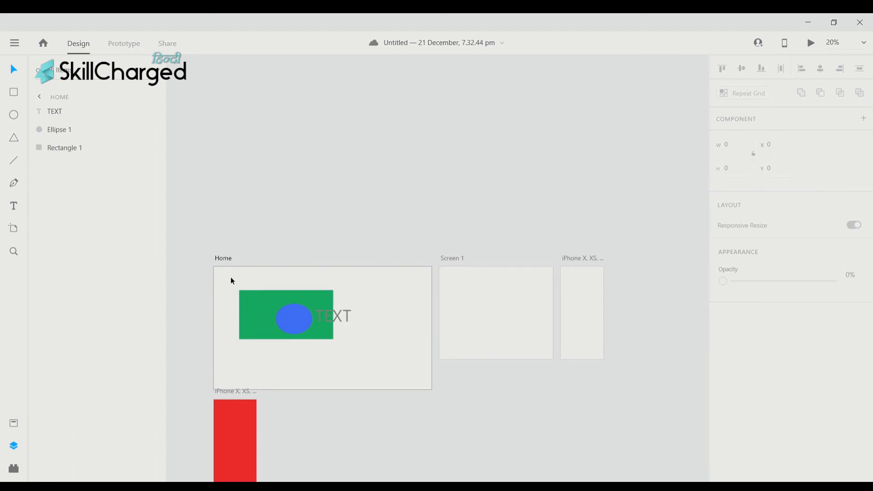
# Select all the objects on the Home artboard, clear that selection, and select only the blue ellipse and the text together.
pyautogui.moveTo(230, 278); pyautogui.dragTo(432, 362)
pyautogui.click(386, 369)
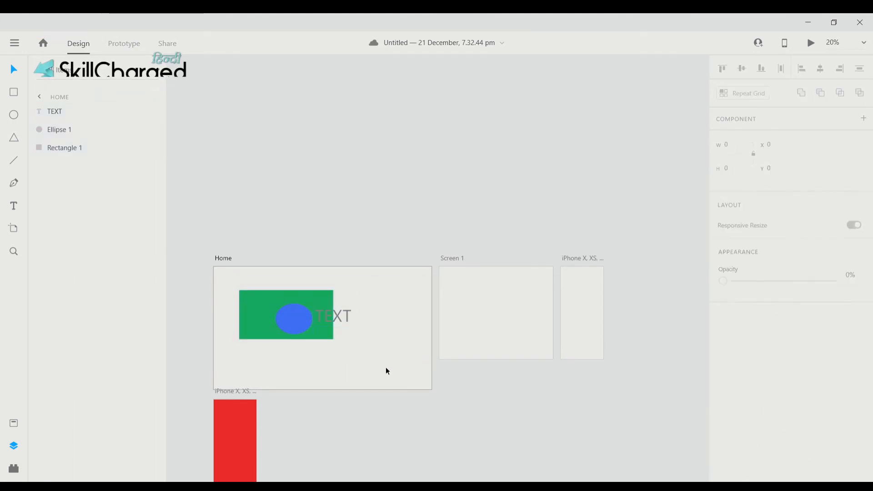
pyautogui.scroll(-1, 363, 349)
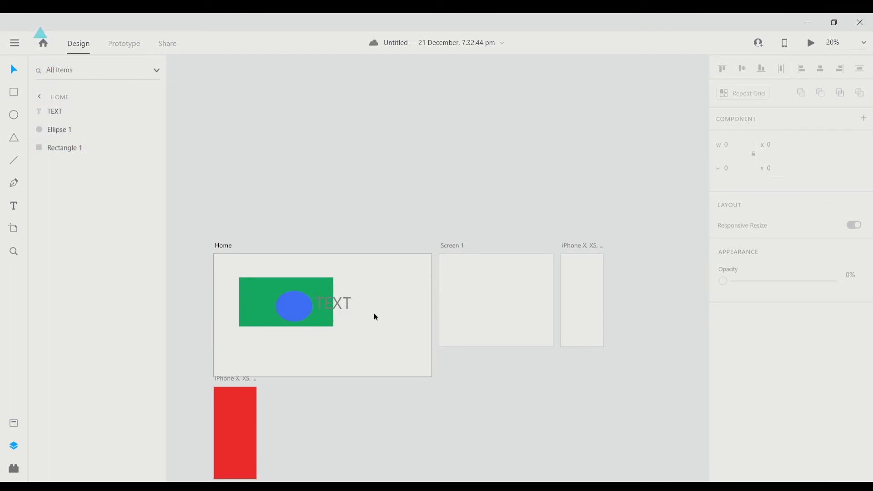
pyautogui.click(303, 307)
pyautogui.keyDown('shift'); pyautogui.click(332, 304); pyautogui.keyUp('shift')
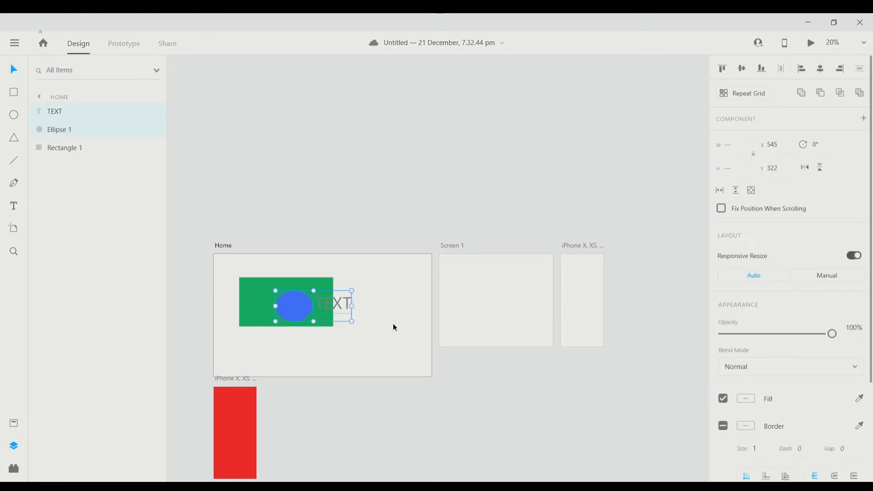
# Select every object on the Home artboard and clear the selection again.
pyautogui.scroll(-1, 353, 307)
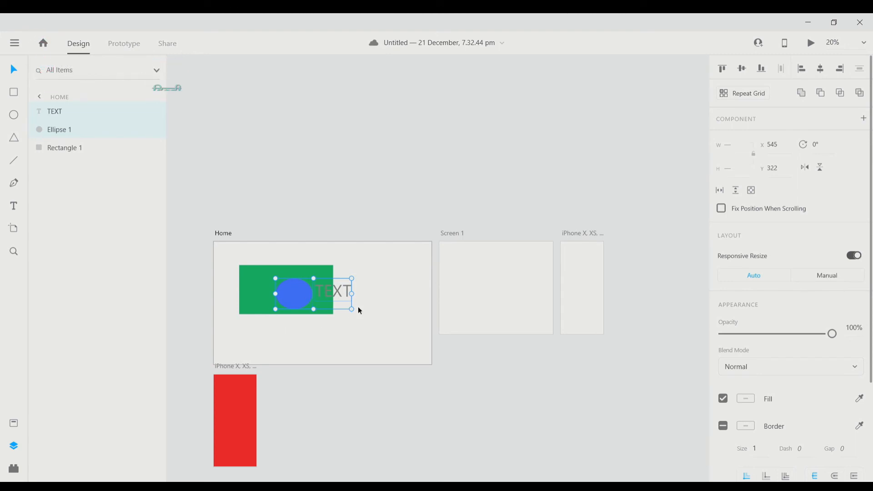
pyautogui.click(370, 306)
pyautogui.hotkey('ctrl', 'a')
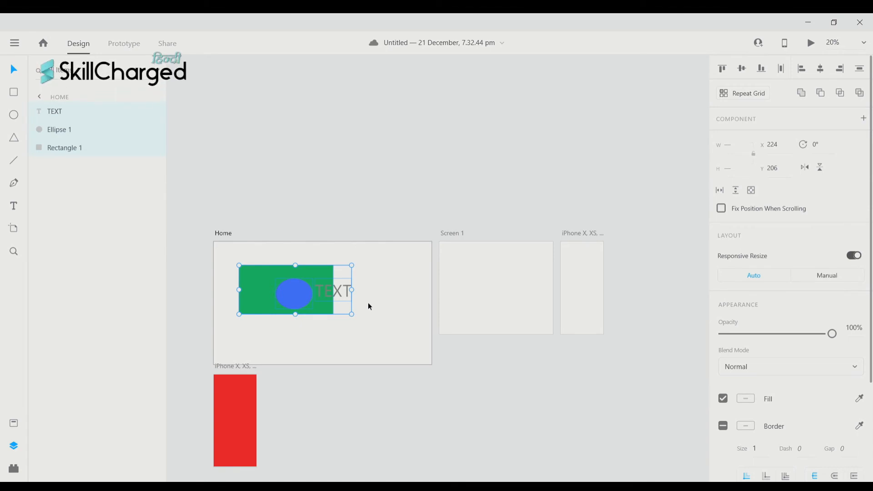
pyautogui.click(352, 295)
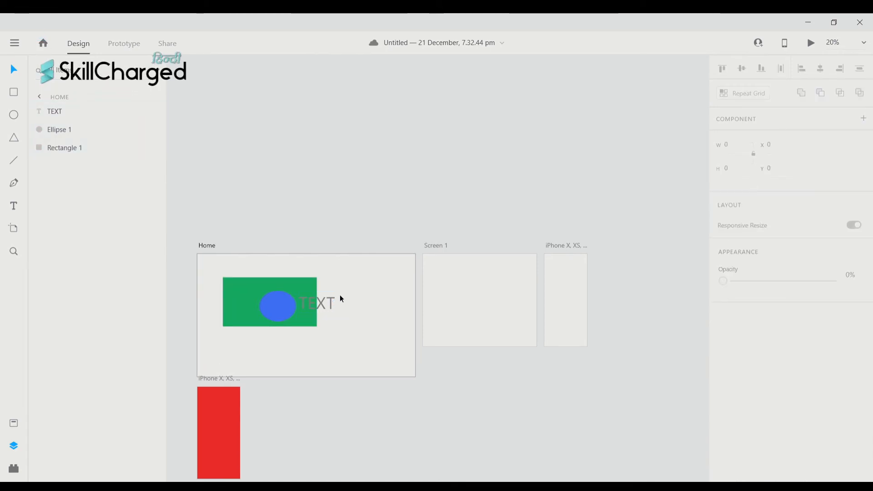
# Move the blue ellipse beside the text on the Home artboard, lining up their top edges at X 1258, Y 322.
pyautogui.click(281, 305)
pyautogui.moveTo(281, 304); pyautogui.dragTo(369, 294)
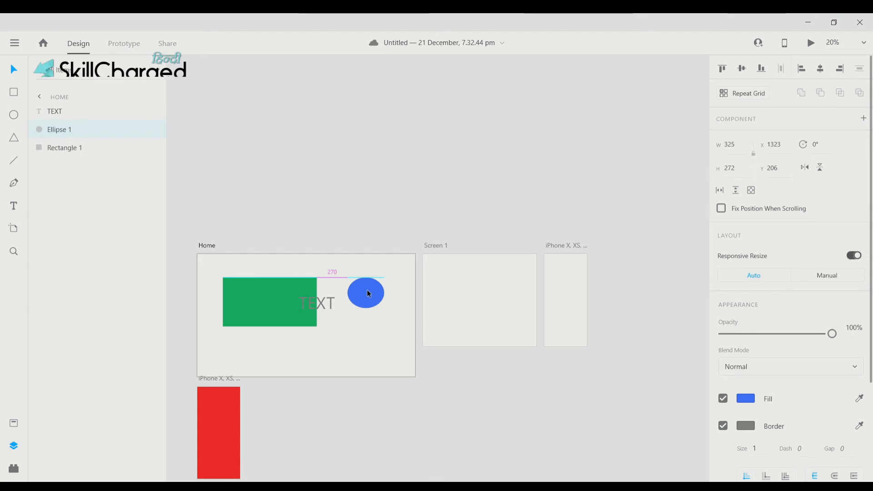
pyautogui.moveTo(367, 290); pyautogui.dragTo(374, 296)
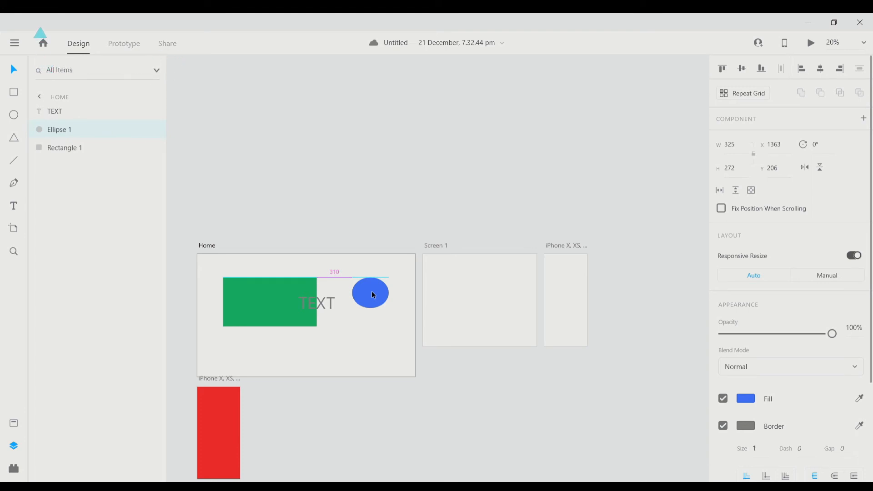
pyautogui.moveTo(372, 292); pyautogui.dragTo(361, 307)
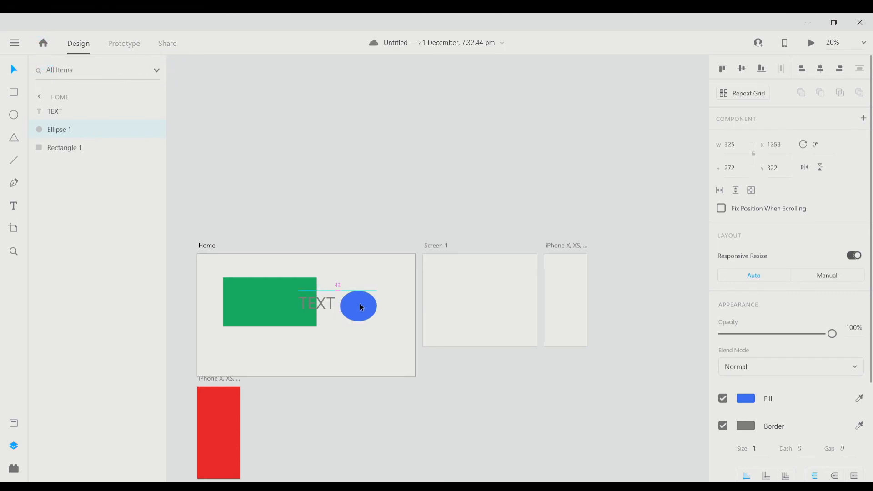
pyautogui.moveTo(362, 308); pyautogui.dragTo(362, 307)
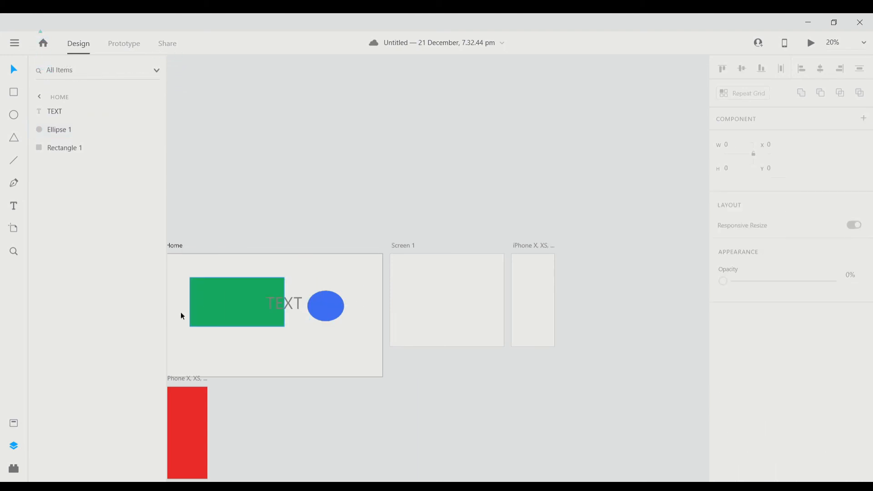
# Measure the blue ellipse's distances to the Home artboard edges, check the text's spacing the same way, and clear the selection.
pyautogui.hscroll(-1, 247, 272)
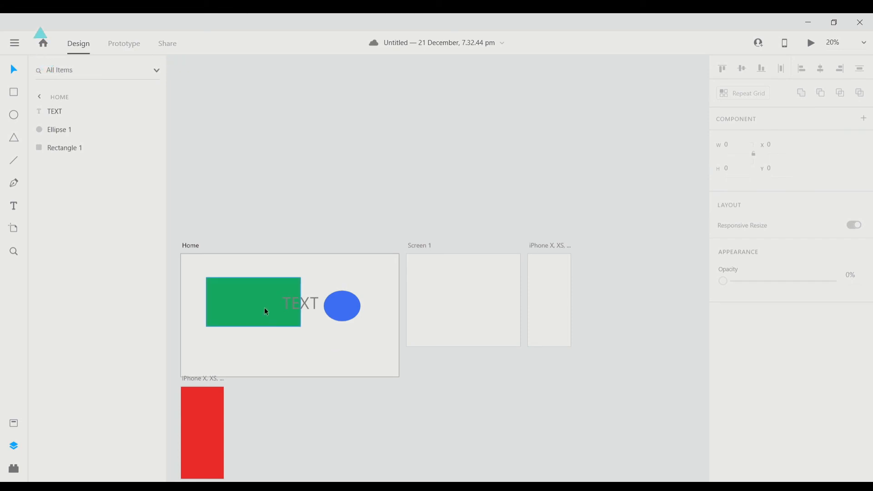
pyautogui.hscroll(-1, 261, 302)
pyautogui.click(356, 308)
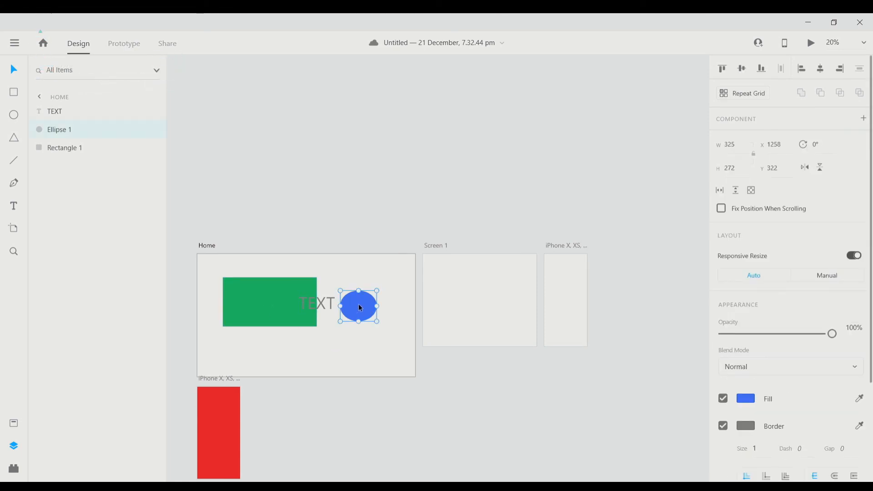
pyautogui.press('alt')
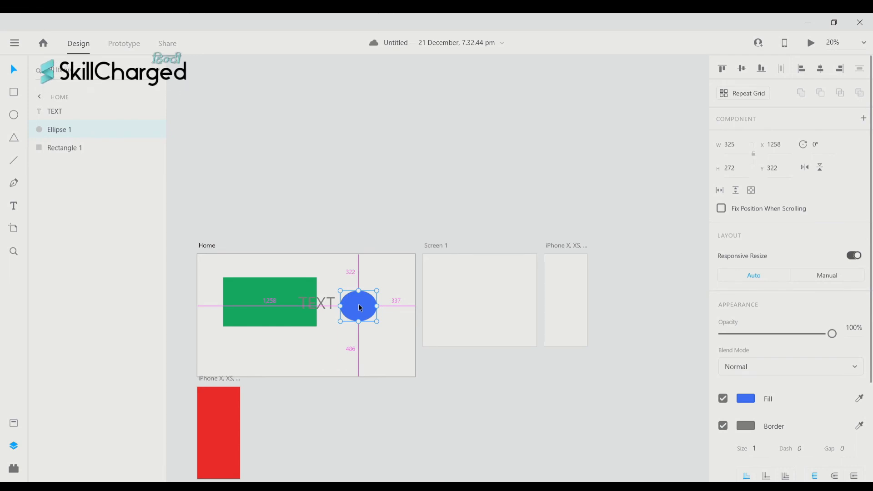
pyautogui.scroll(3, 353, 331)
pyautogui.scroll(-3, 313, 337)
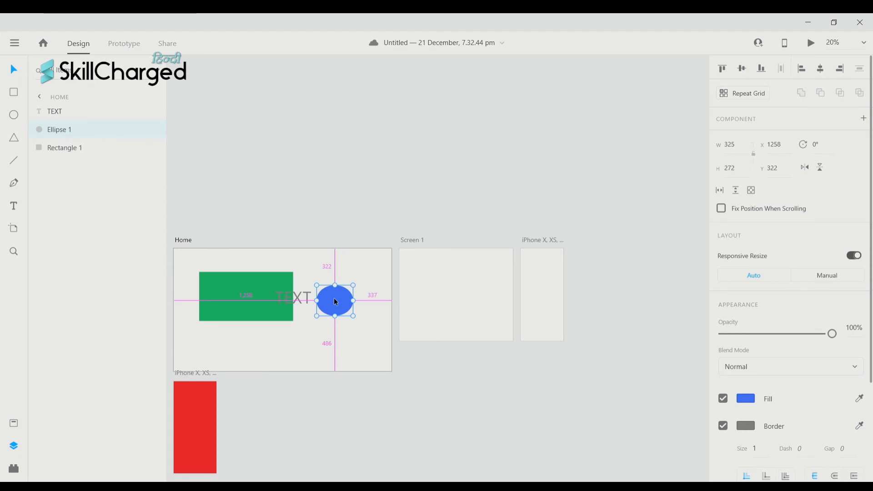
pyautogui.click(296, 297)
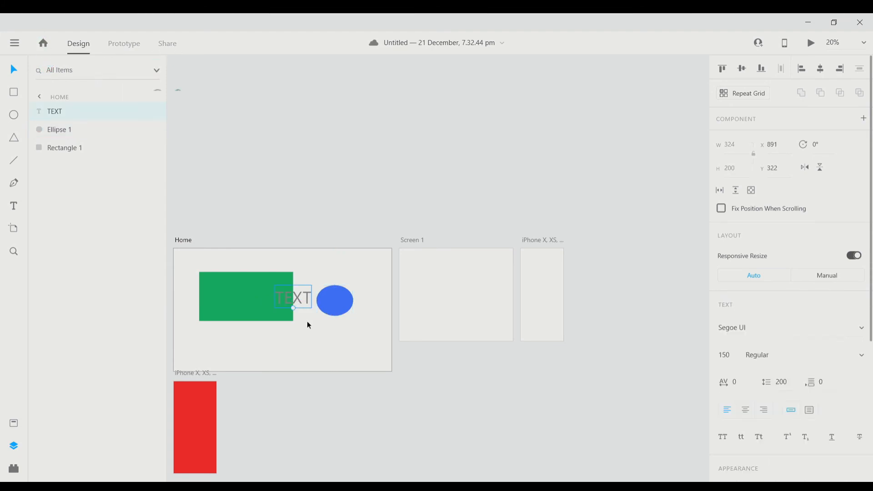
pyautogui.press('alt')
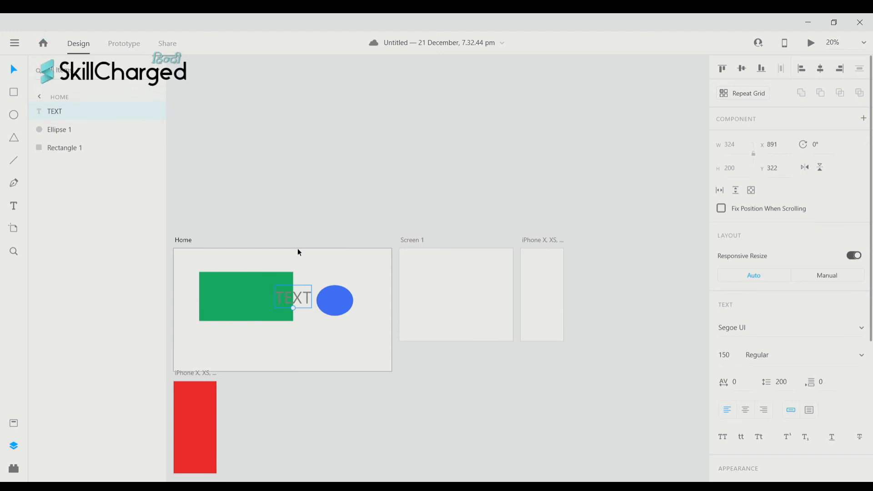
pyautogui.click(355, 288)
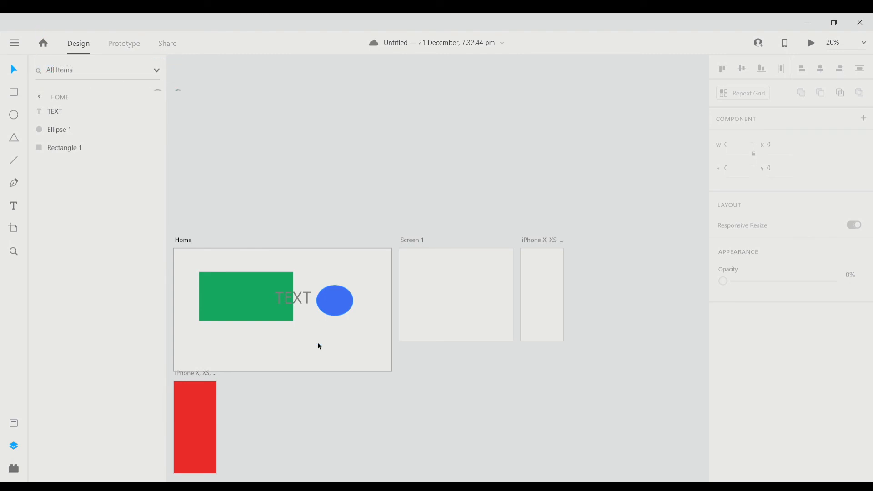
# Duplicate the green rectangle and place the copy below the blue ellipse at about X 1006, Y 647.
pyautogui.click(247, 289)
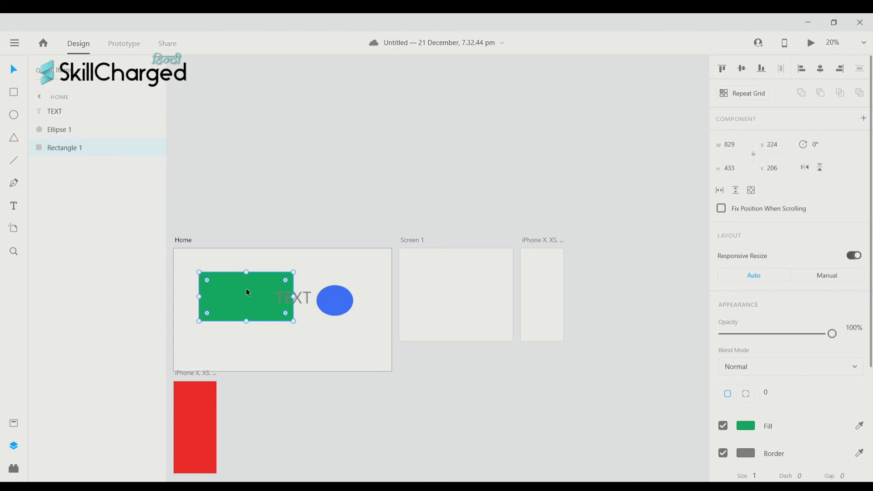
pyautogui.hotkey('ctrl', 'd')
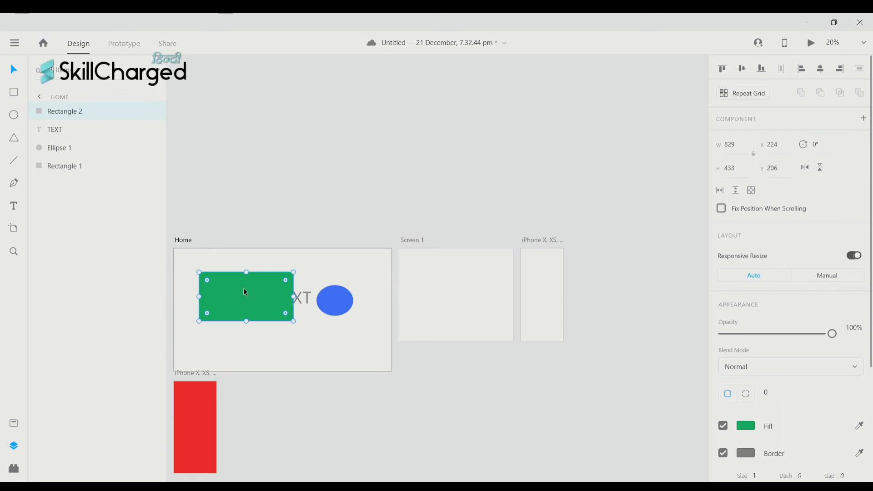
pyautogui.moveTo(245, 292); pyautogui.dragTo(331, 338)
pyautogui.hscroll(1, 330, 337)
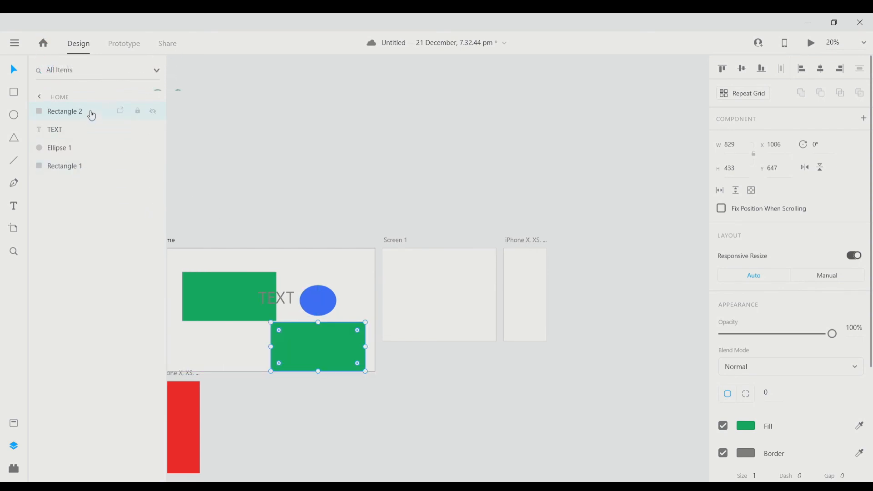
pyautogui.hscroll(1, 308, 301)
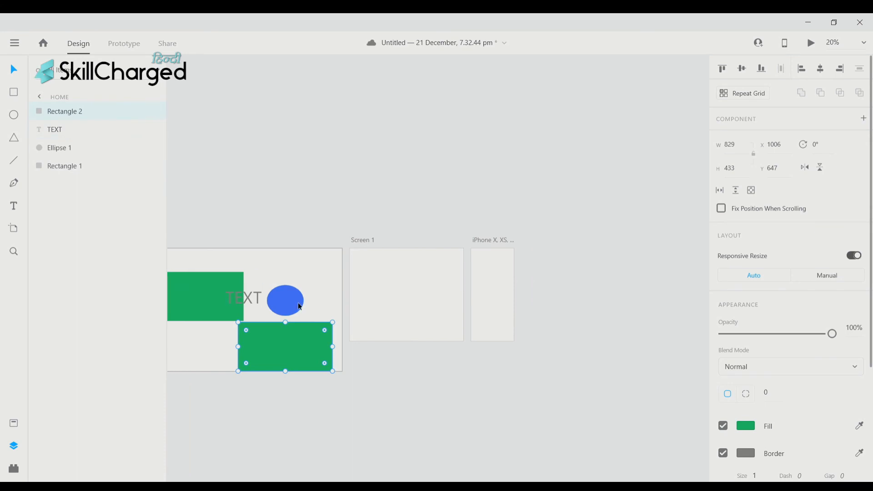
pyautogui.hscroll(-5, 308, 302)
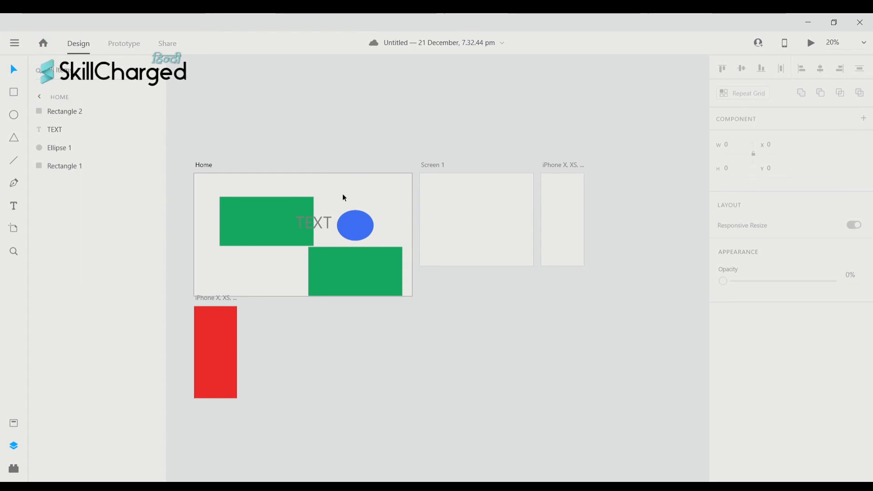
# Enlarge the original green rectangle from its lower-left corner to about 1006 × 490 and check its distances to the artboard edges.
pyautogui.click(281, 207)
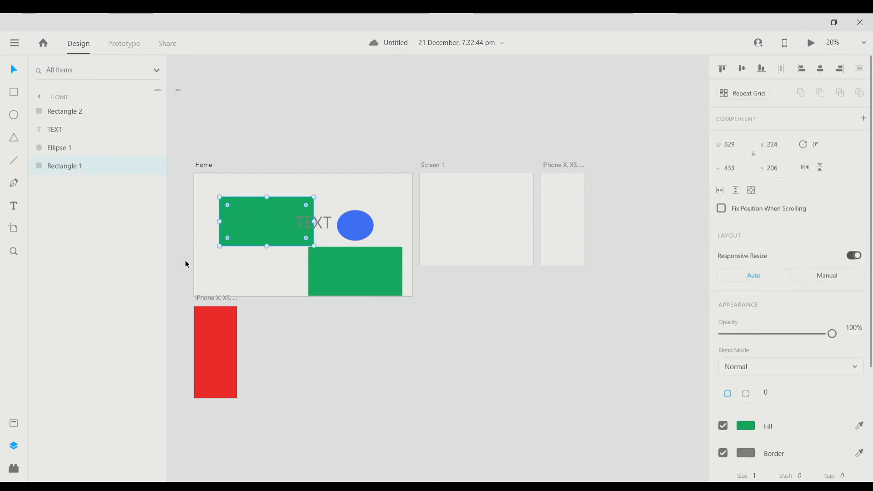
pyautogui.hscroll(-1, 185, 260)
pyautogui.scroll(-1, 247, 258)
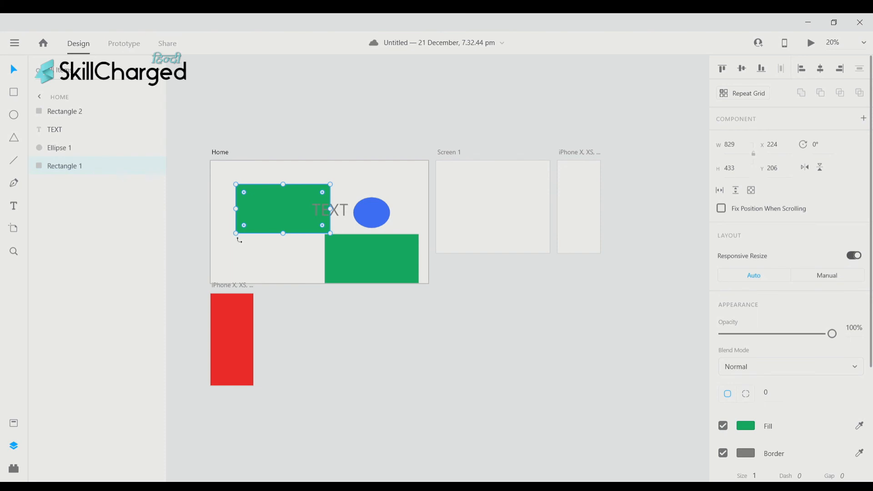
pyautogui.moveTo(241, 237); pyautogui.dragTo(370, 238)
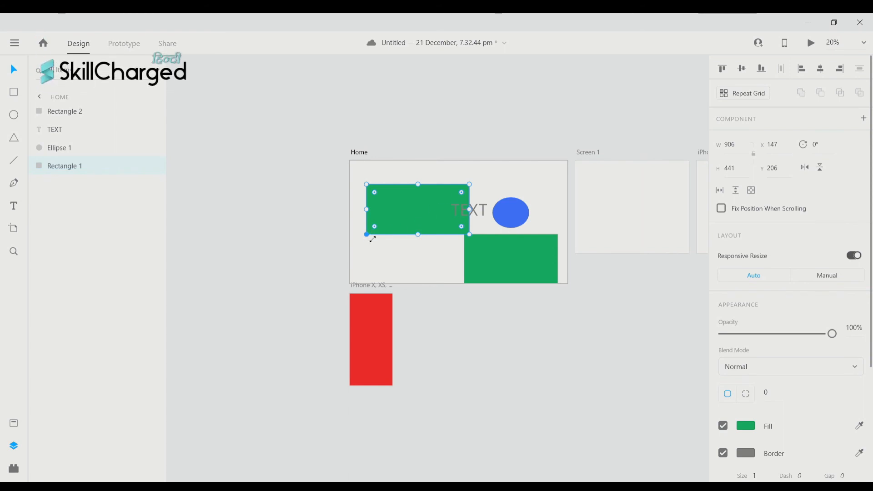
pyautogui.moveTo(371, 238); pyautogui.dragTo(356, 255)
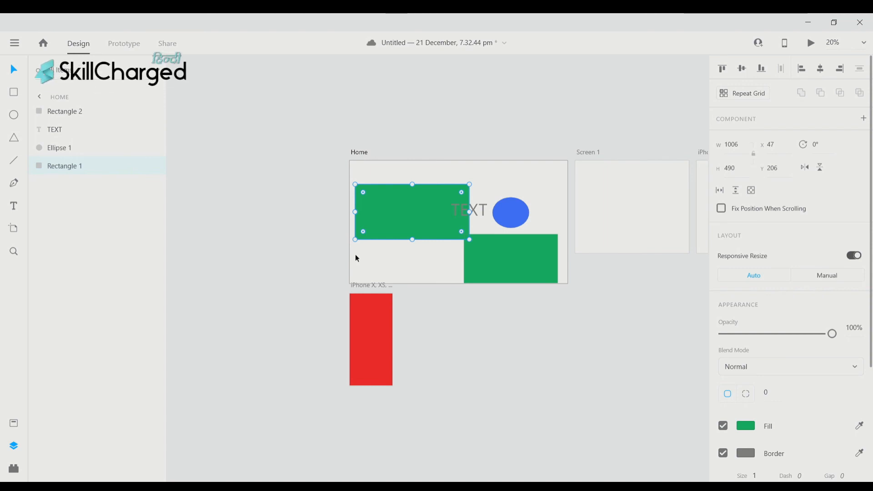
pyautogui.press('alt')
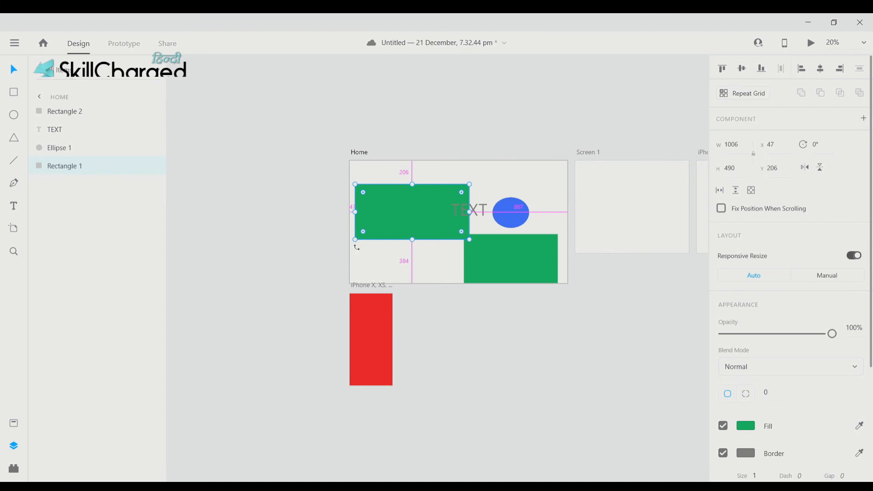
# Rotate the enlarged green rectangle by 90°.
pyautogui.moveTo(355, 249); pyautogui.dragTo(379, 235)
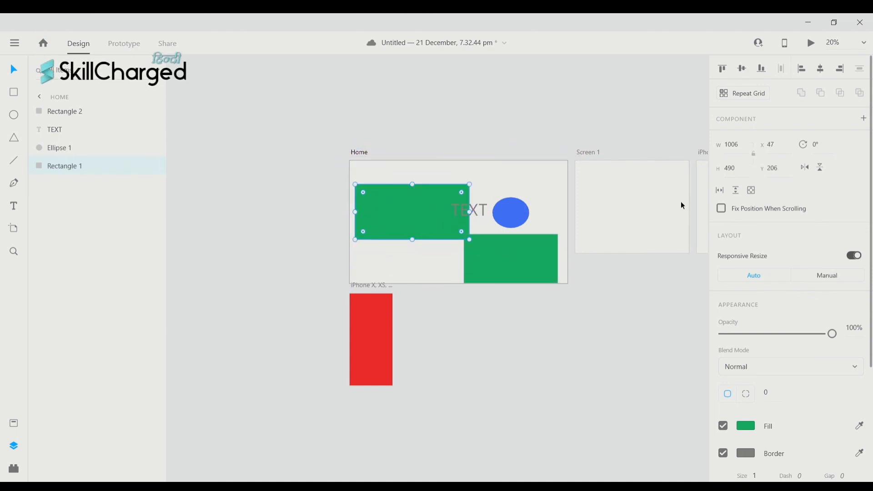
pyautogui.click(829, 150)
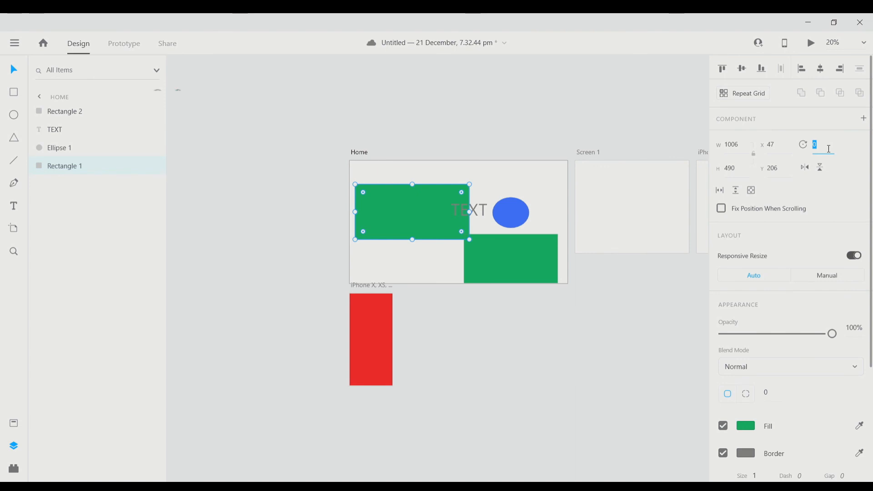
pyautogui.write('90')
pyautogui.press('Return')
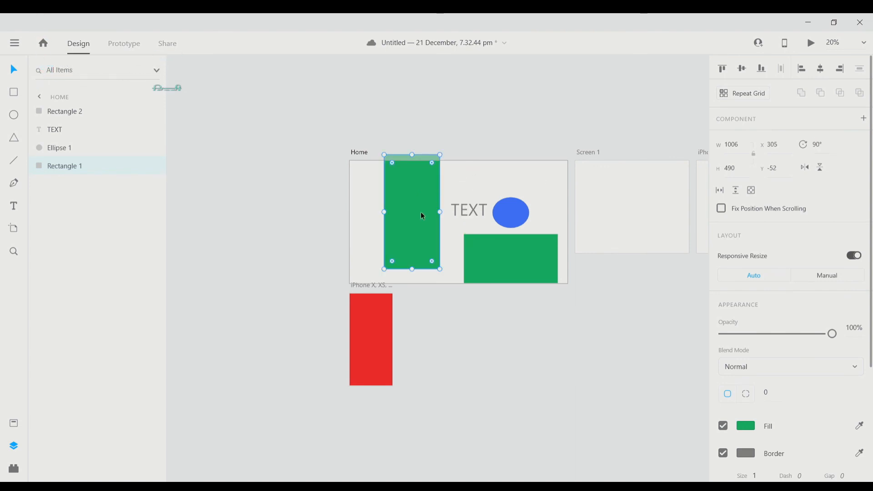
# Select both green rectangles, the text and the blue ellipse on the Home artboard together.
pyautogui.scroll(1, 421, 212)
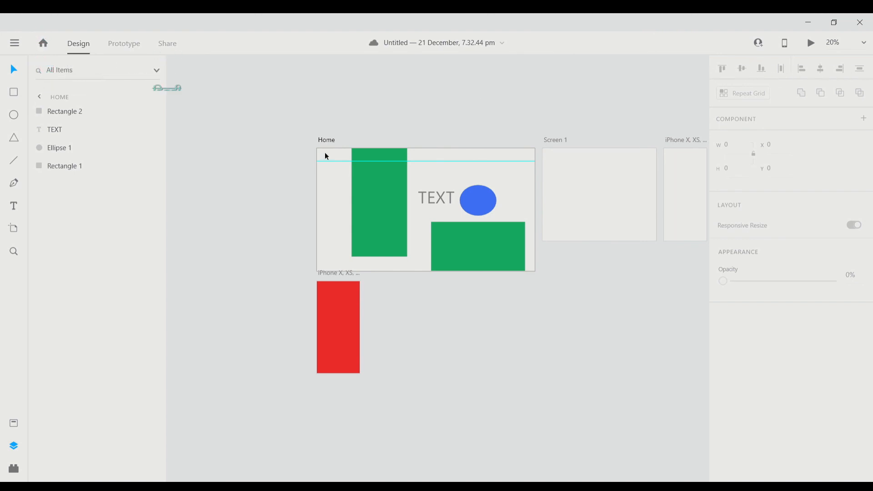
pyautogui.moveTo(326, 157); pyautogui.dragTo(542, 260)
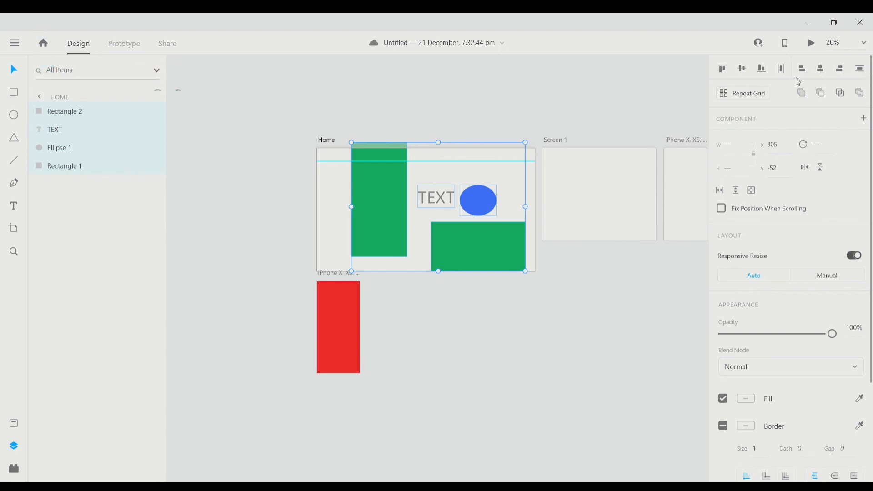
pyautogui.hscroll(-1, 491, 167)
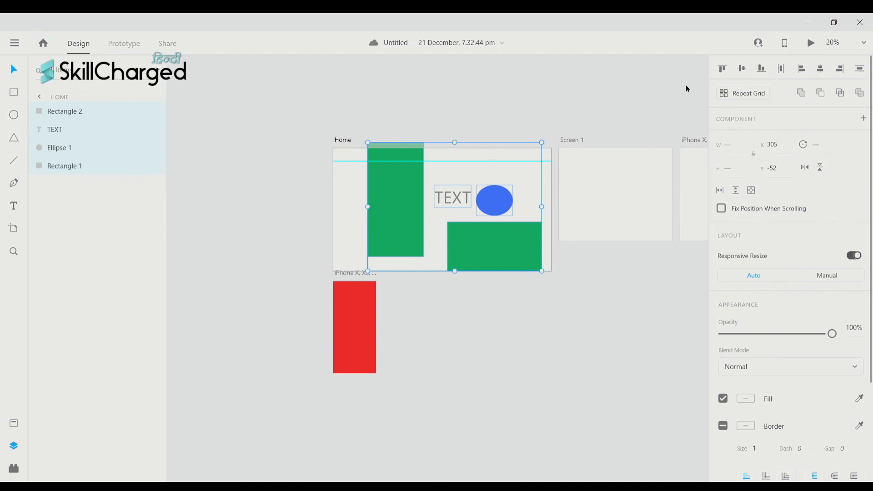
# Align the four selected objects by their top edges and undo the alignment.
pyautogui.click(725, 72)
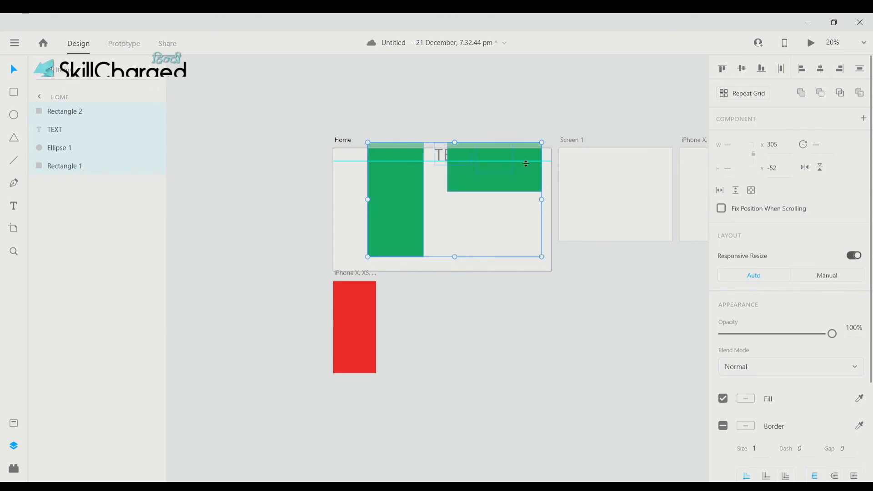
pyautogui.scroll(-1, 452, 158)
pyautogui.hscroll(-3, 452, 158)
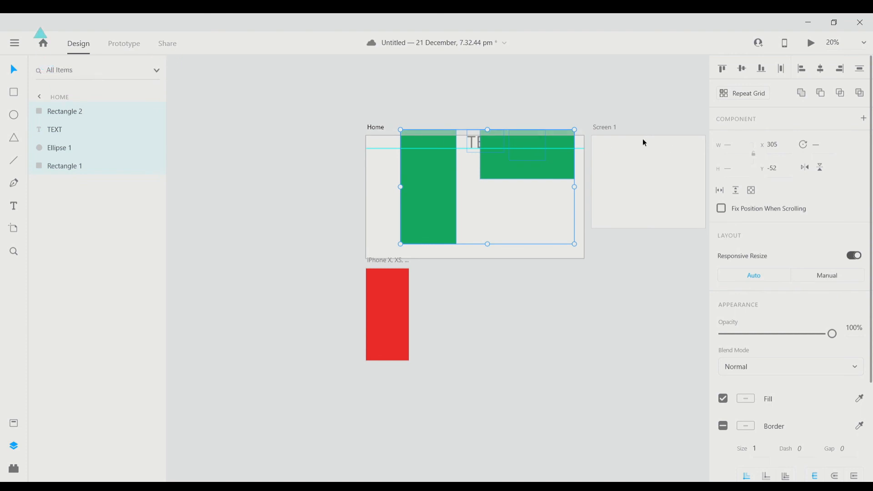
pyautogui.hotkey('ctrl', 'z')
# Align the four selected objects by their bottom edges and undo the alignment.
pyautogui.scroll(-3, 745, 114)
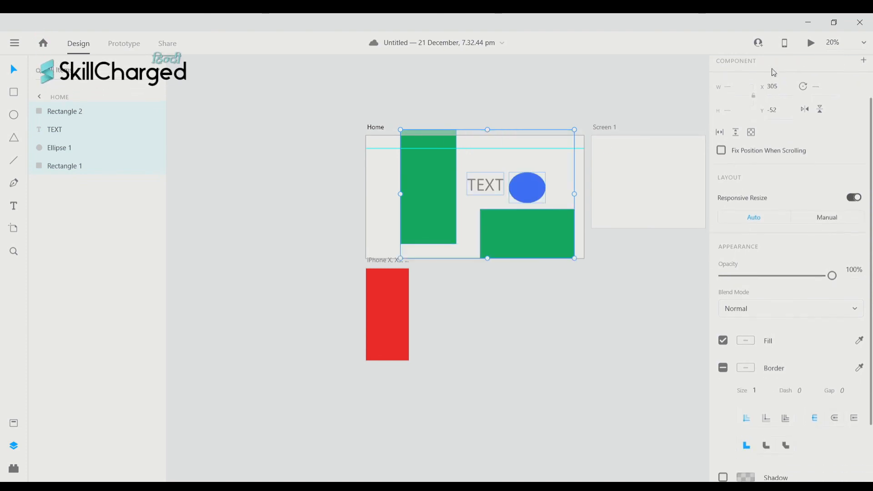
pyautogui.scroll(3, 757, 89)
pyautogui.click(766, 69)
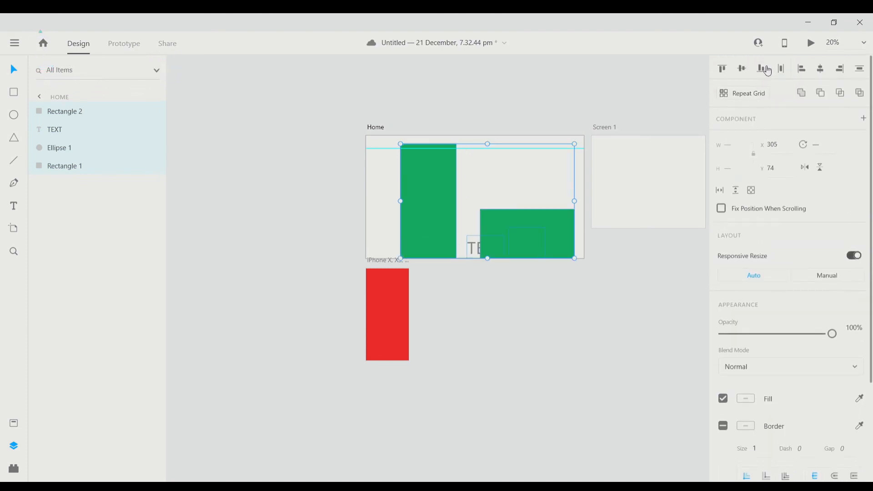
pyautogui.hscroll(-6, 534, 282)
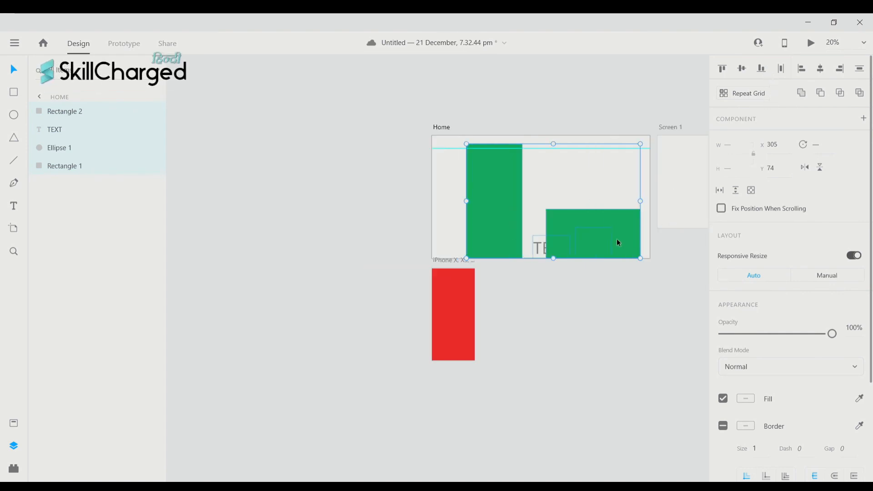
pyautogui.hotkey('ctrl', 'z')
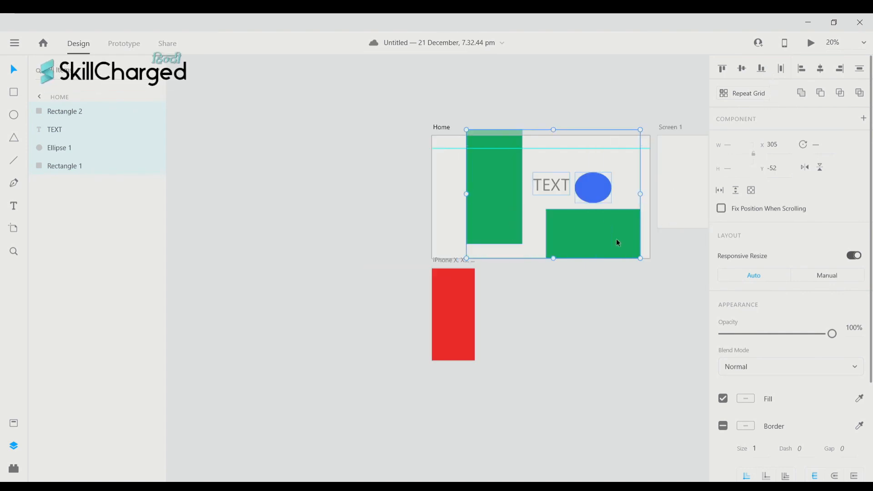
# Distribute the four selected objects horizontally on the Home artboard.
pyautogui.click(784, 72)
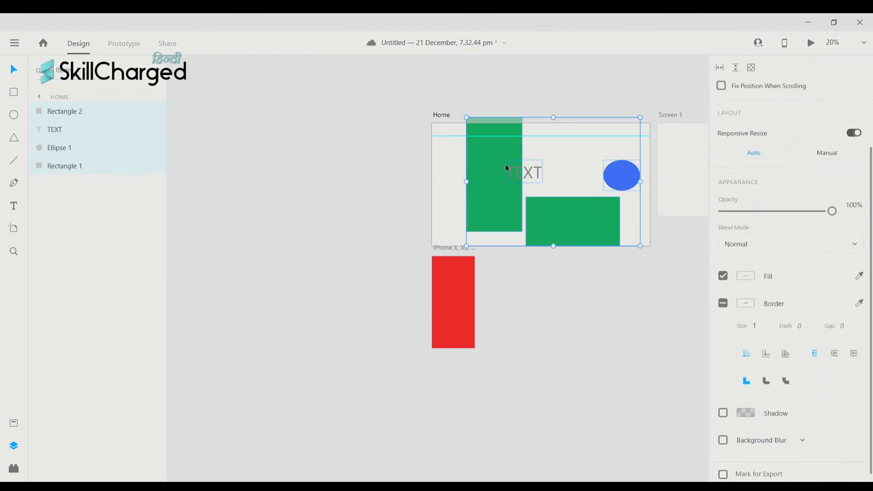
pyautogui.scroll(3, 326, 228)
pyautogui.scroll(2, 326, 229)
pyautogui.hscroll(4, 327, 229)
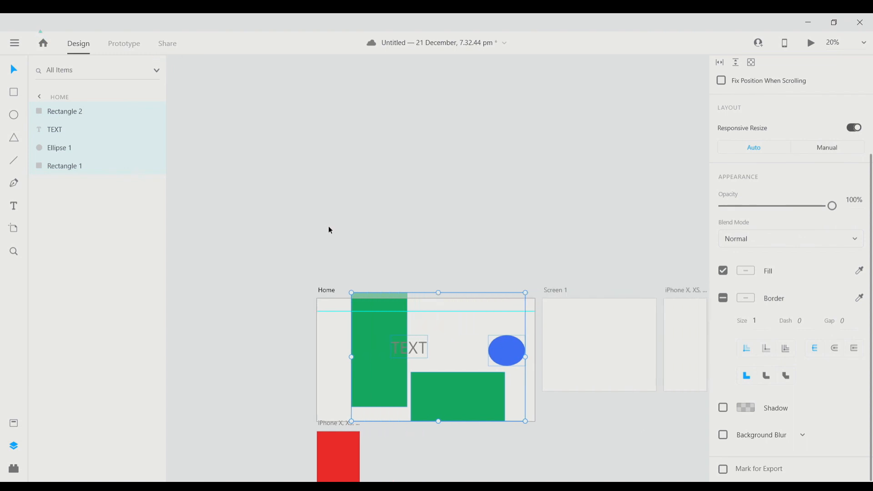
pyautogui.scroll(-5, 331, 230)
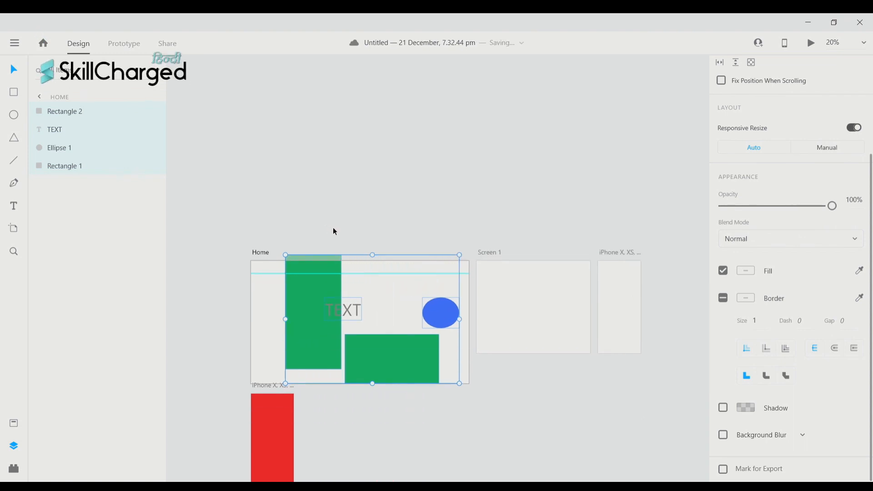
pyautogui.scroll(-1, 334, 230)
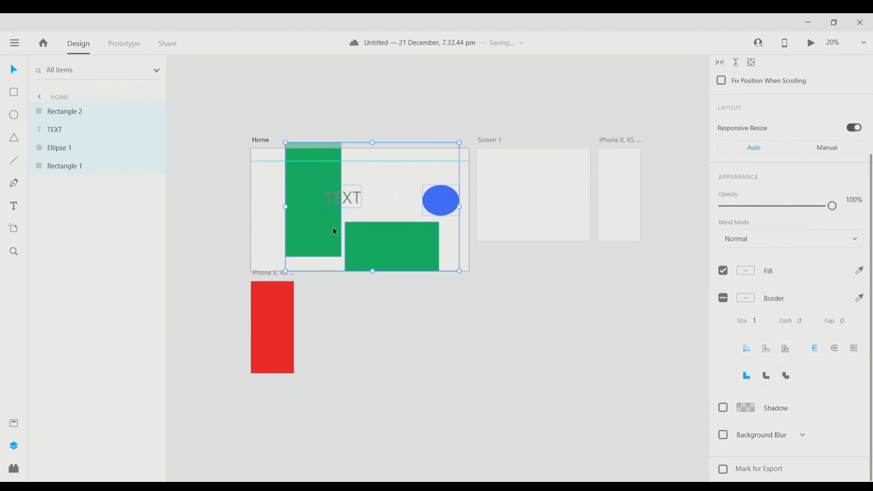